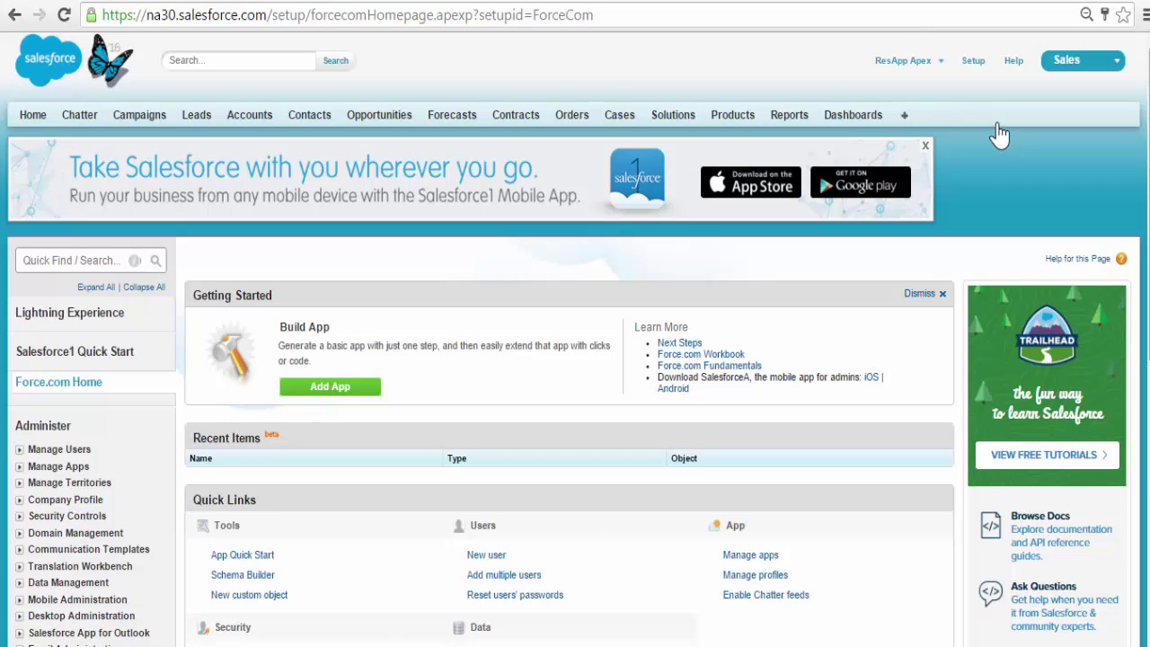
# Step: Begin a new custom object from the Objects list in Setup
pyautogui.click(972, 61)
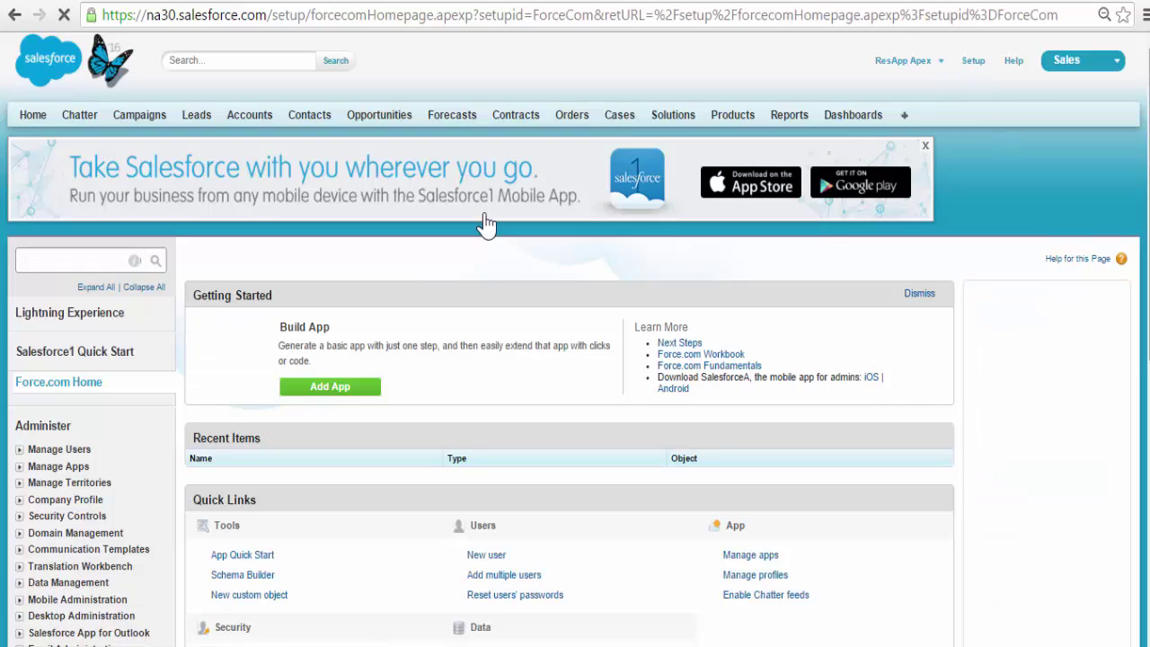
pyautogui.click(76, 258)
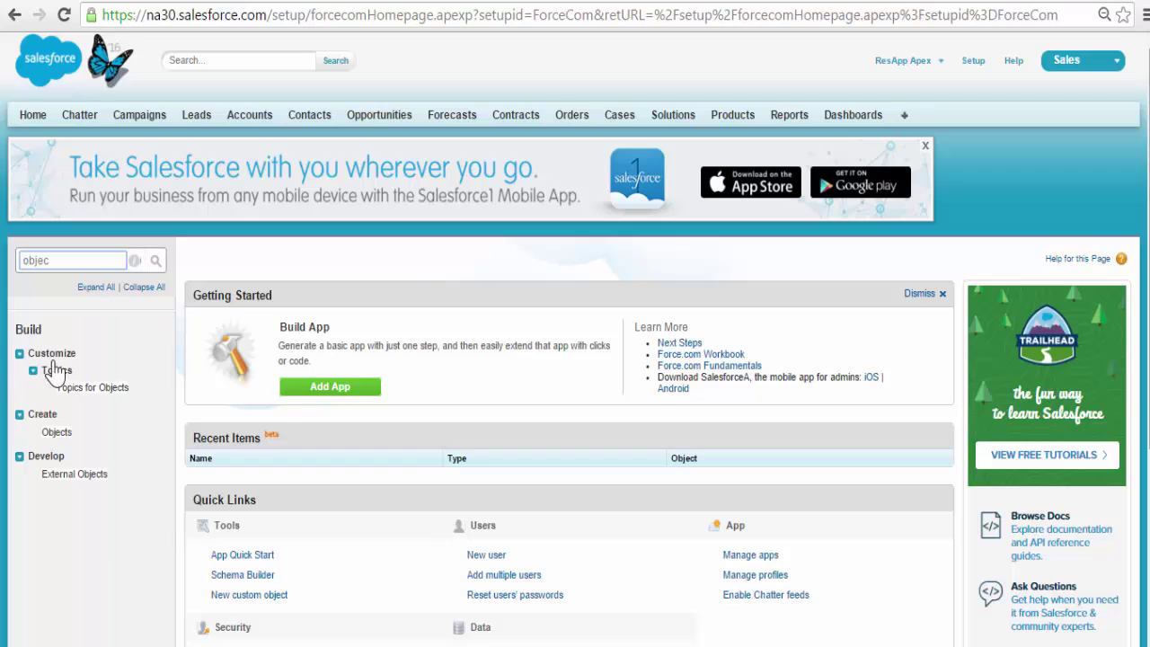
pyautogui.click(57, 432)
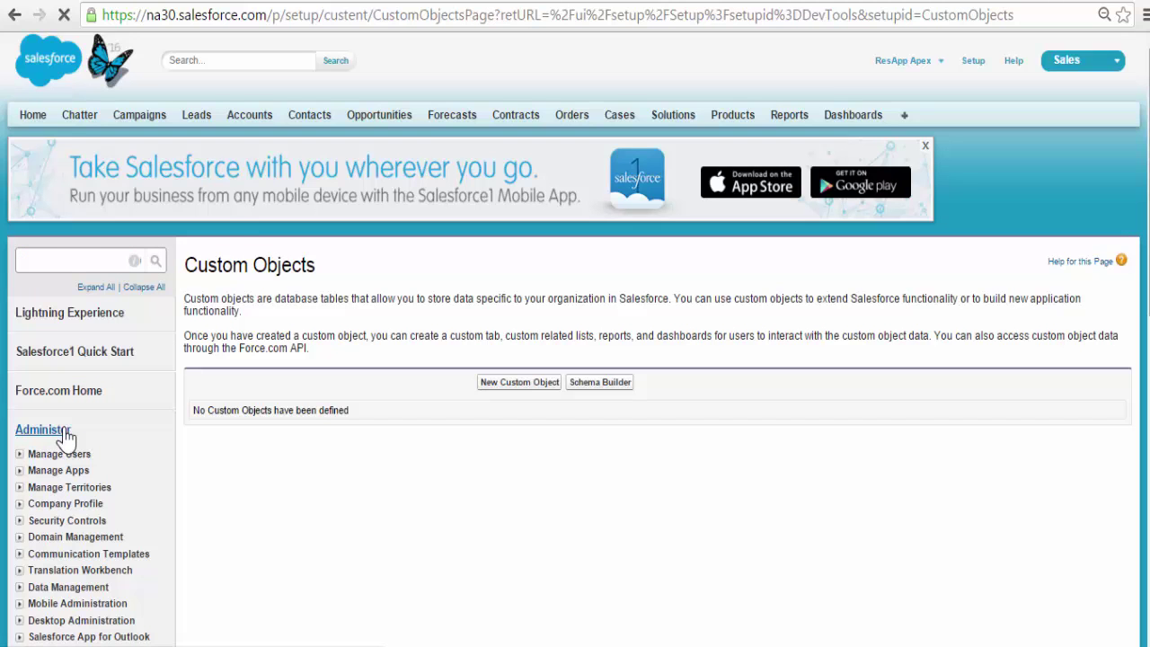
pyautogui.click(500, 387)
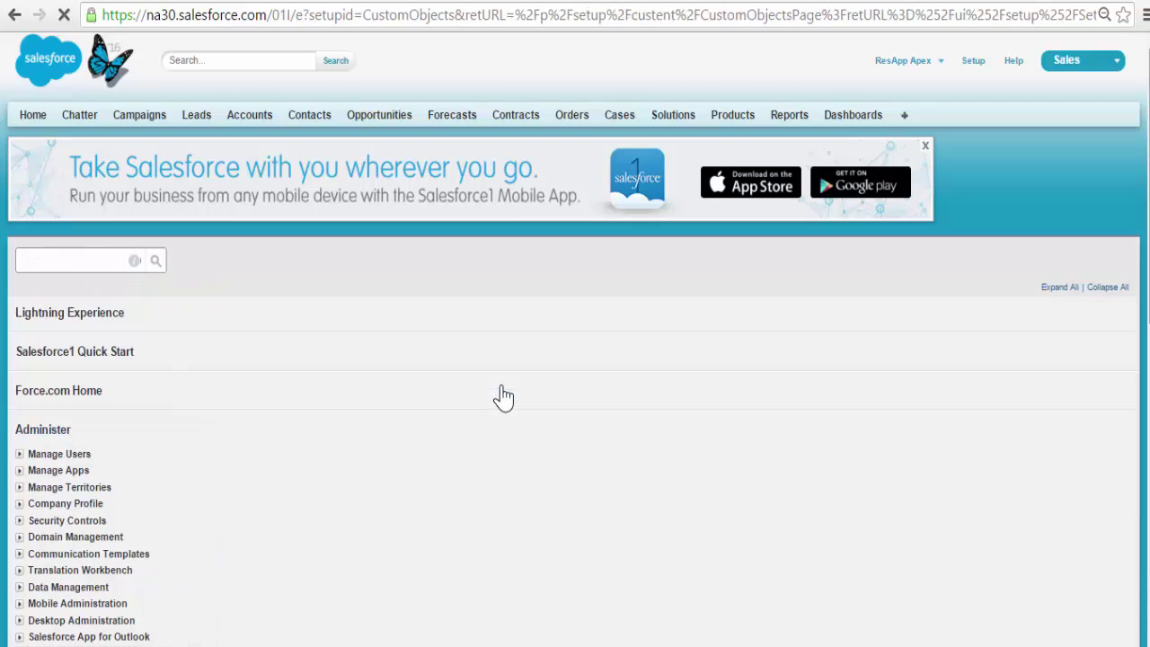
# Step: Label the new object Session with plural label Sessions
pyautogui.click(426, 407)
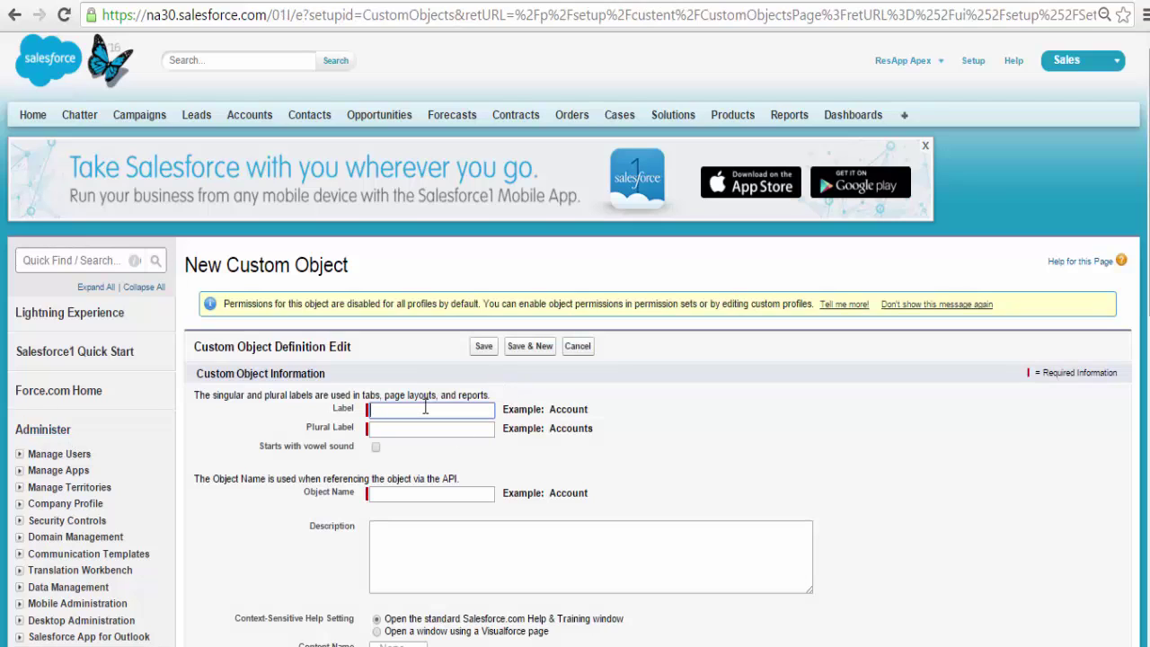
pyautogui.write('Sess')
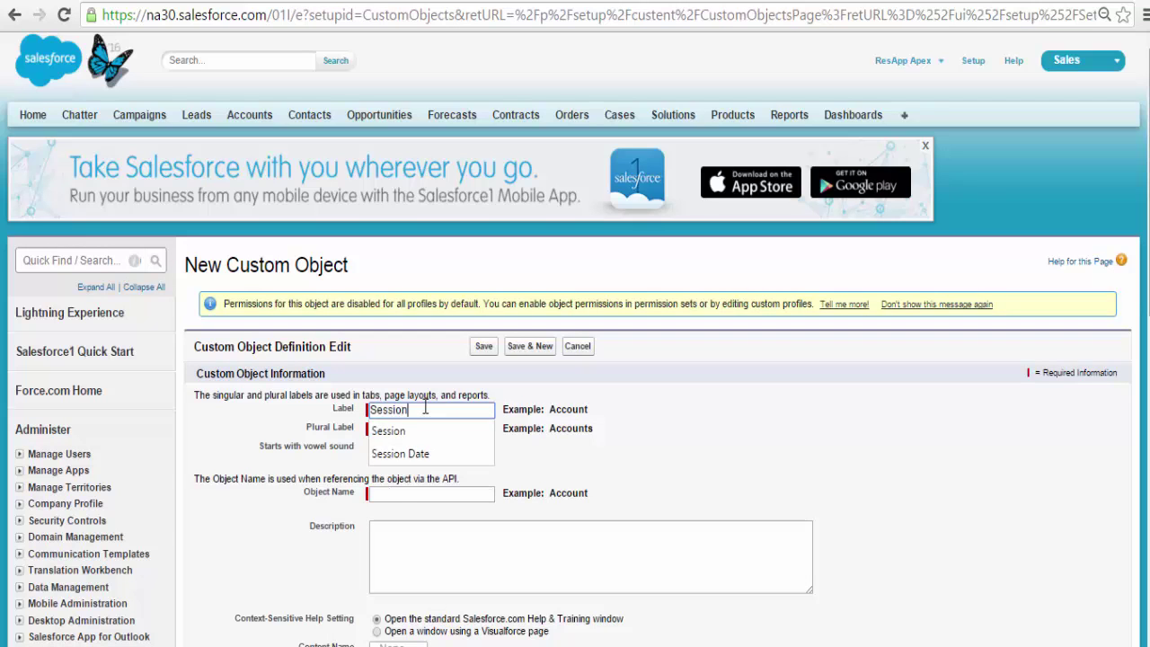
pyautogui.write('ion')
pyautogui.press('Tab')
pyautogui.write('Se')
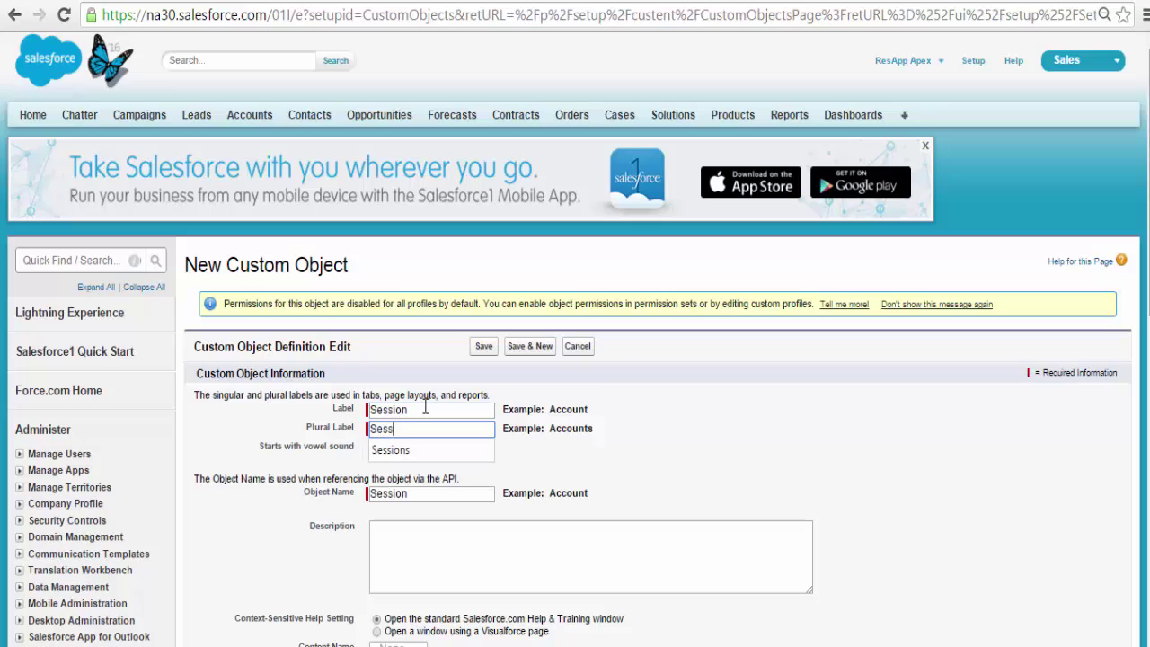
pyautogui.write('ssions')
pyautogui.press('Tab')
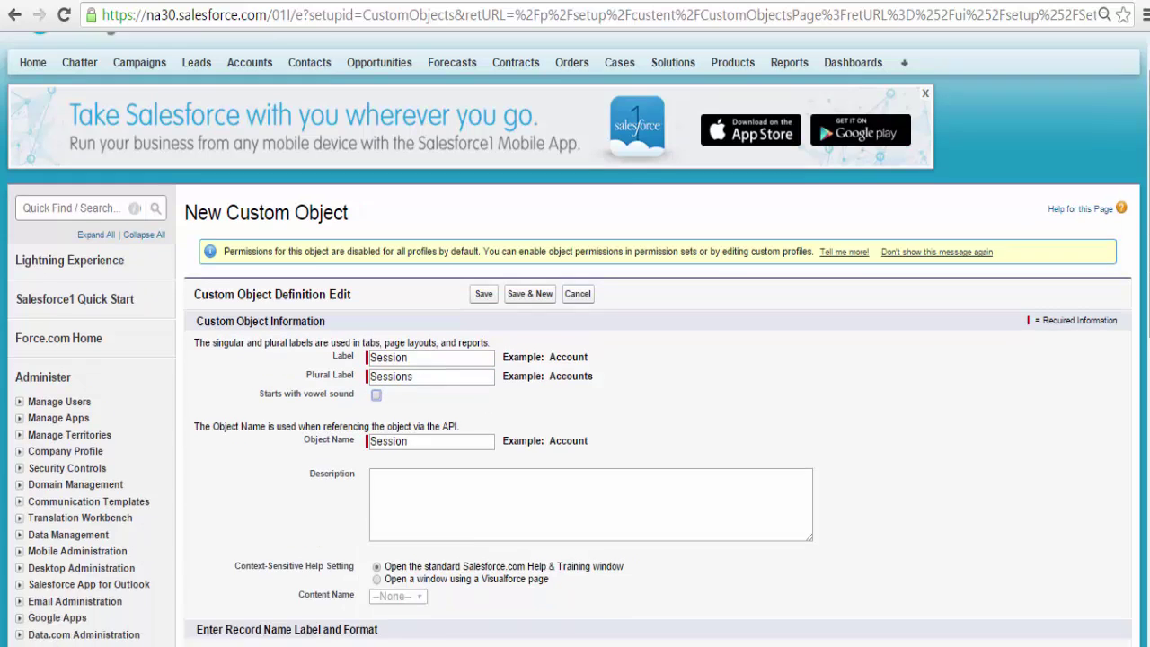
pyautogui.scroll(-3, 425, 407)
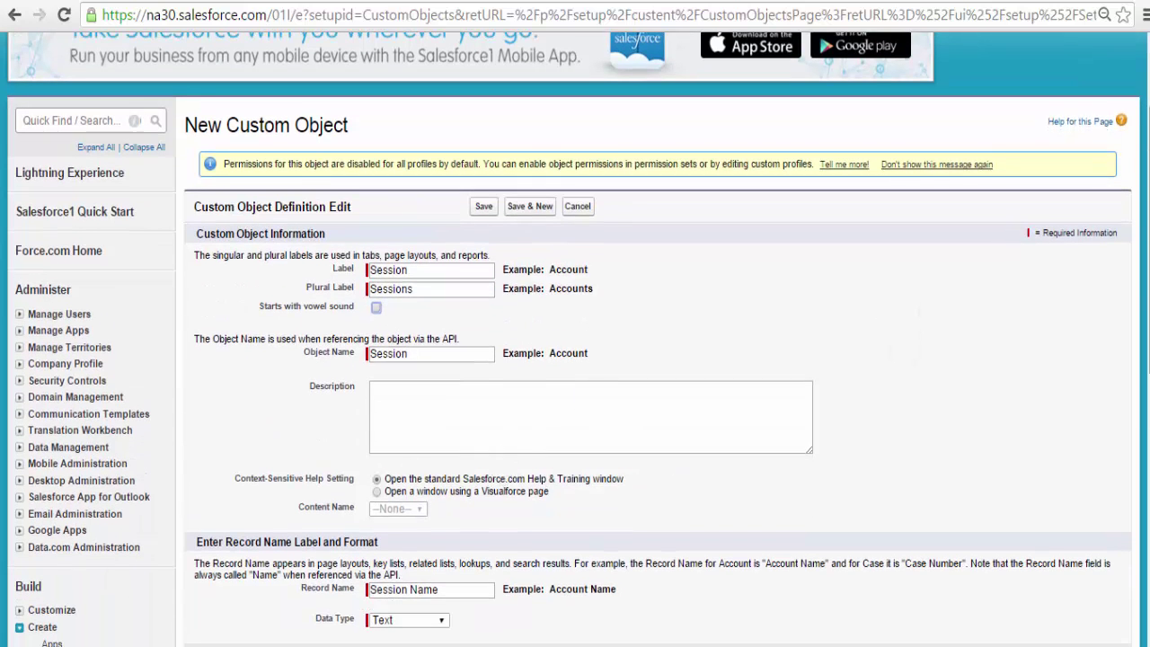
pyautogui.scroll(-3, 575, 360)
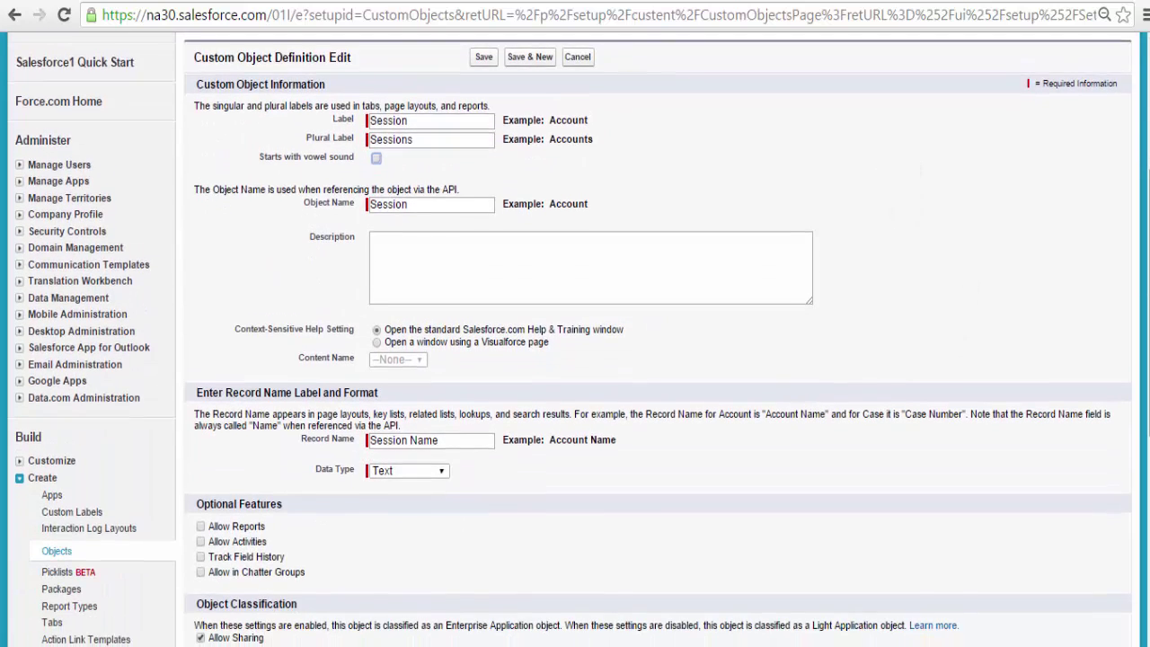
# Step: Enable reports and field history tracking, then save the Session object
pyautogui.click(383, 470)
pyautogui.scroll(-3, 575, 359)
pyautogui.scroll(-2, 744, 99)
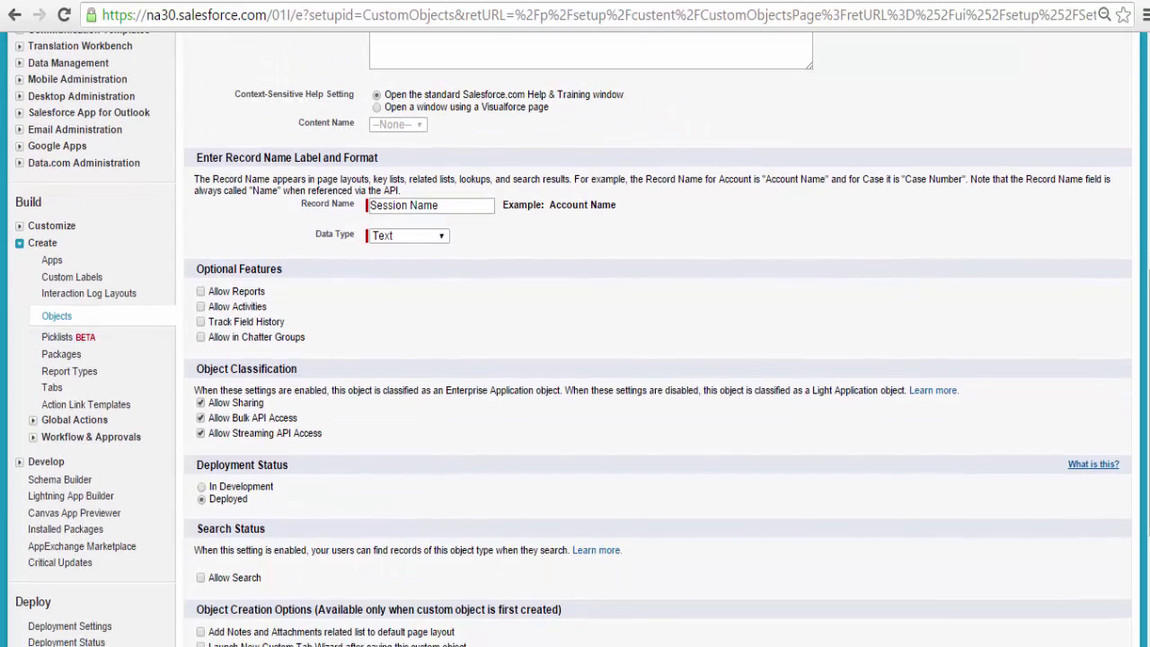
pyautogui.click(201, 293)
pyautogui.click(202, 321)
pyautogui.scroll(-3, 643, 389)
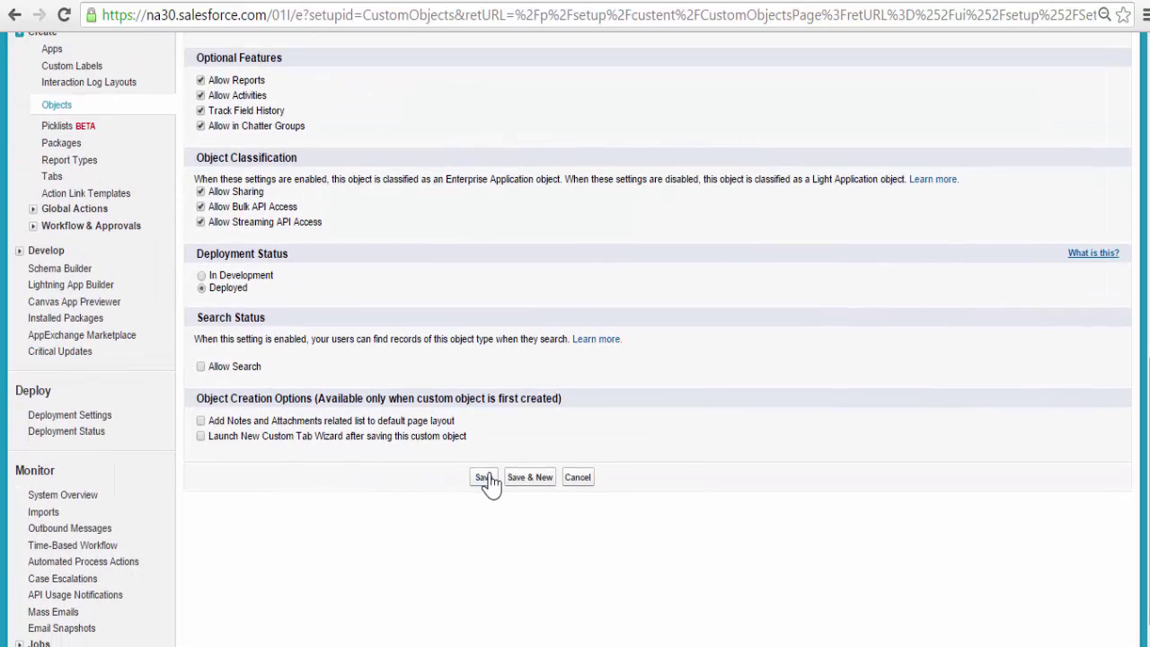
pyautogui.click(484, 477)
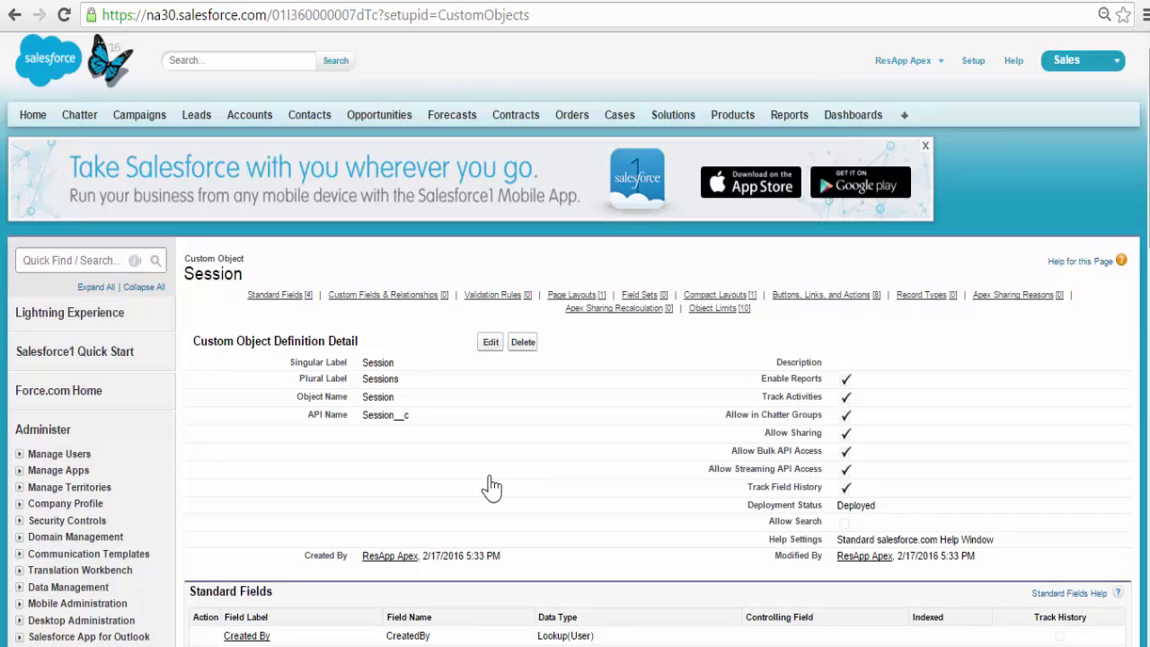
# Step: Create a Date/Time field labelled Session Date
pyautogui.scroll(-4, 1145, 229)
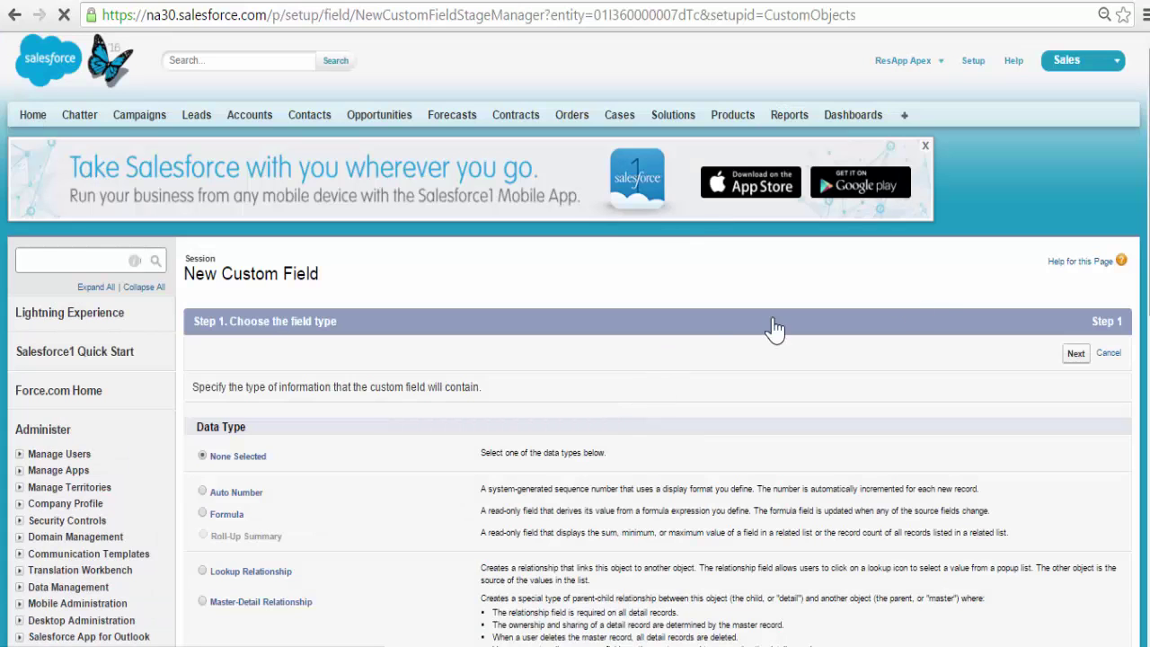
pyautogui.scroll(-4, 774, 330)
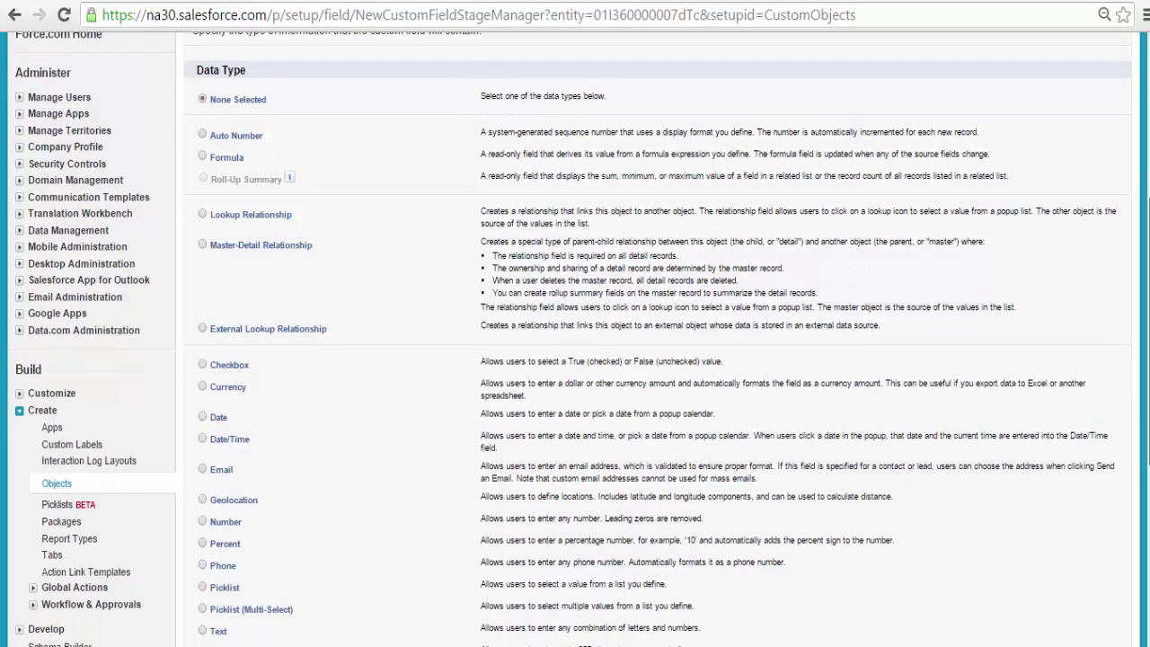
pyautogui.click(203, 418)
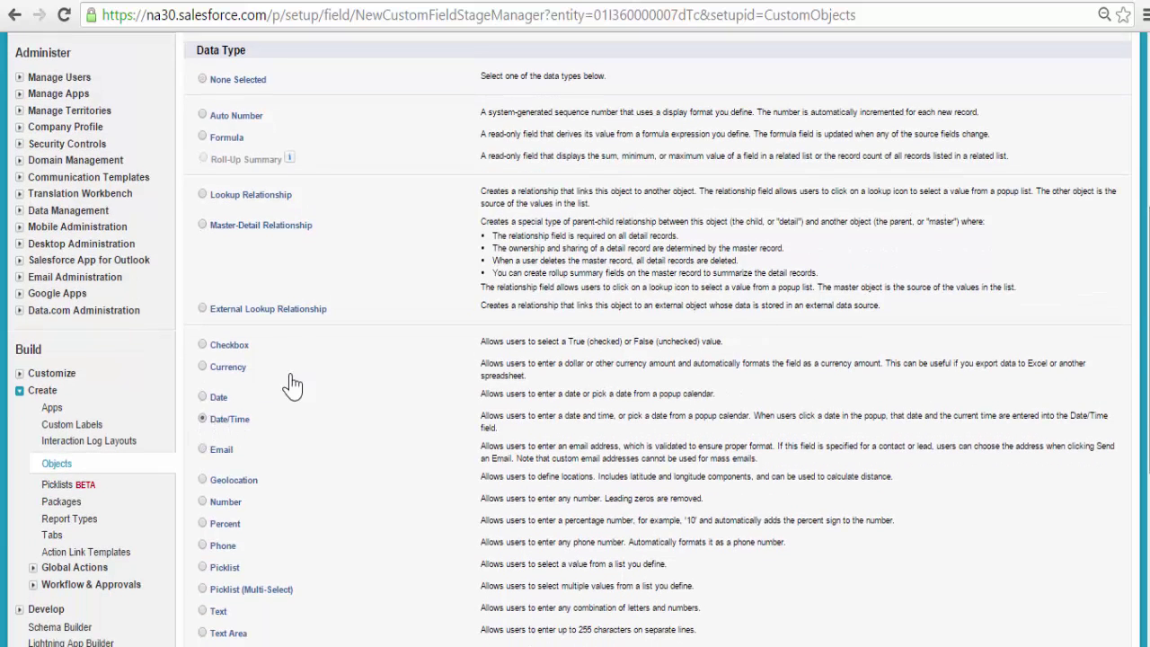
pyautogui.scroll(-4, 1130, 433)
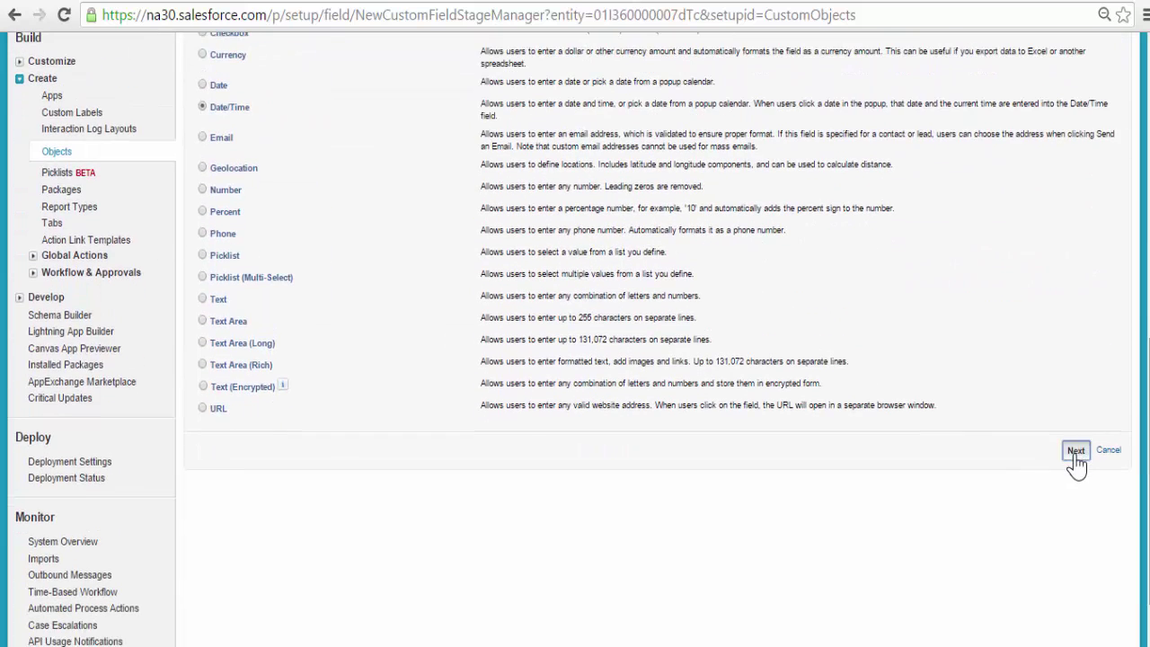
pyautogui.click(1075, 452)
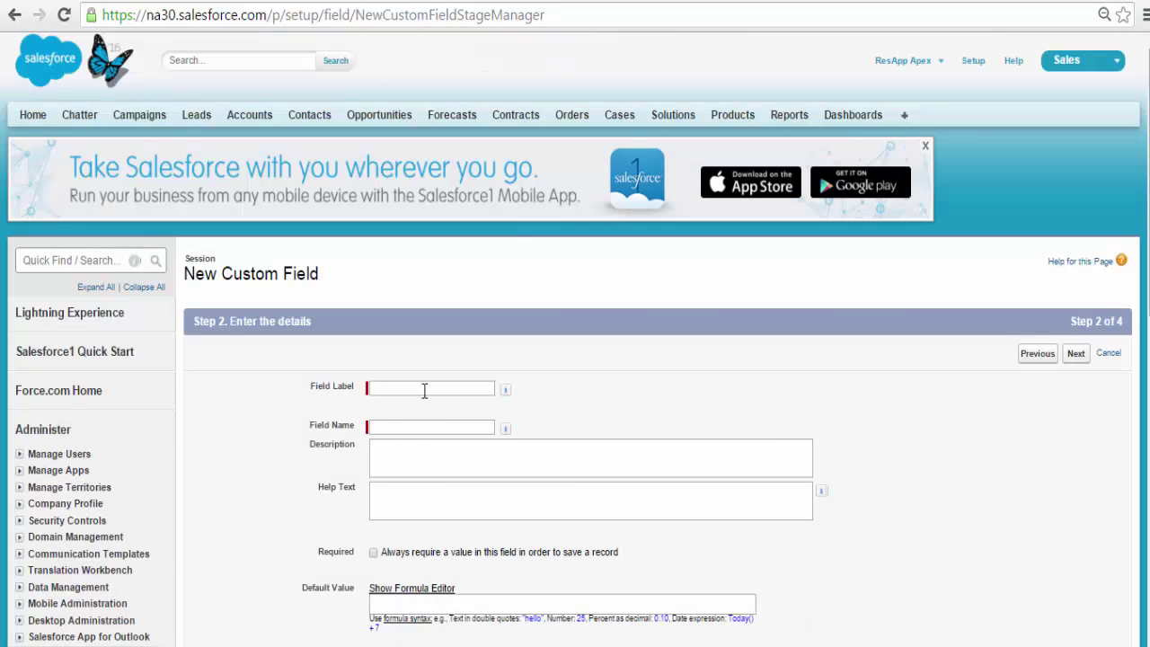
pyautogui.click(425, 389)
pyautogui.write('Session Da')
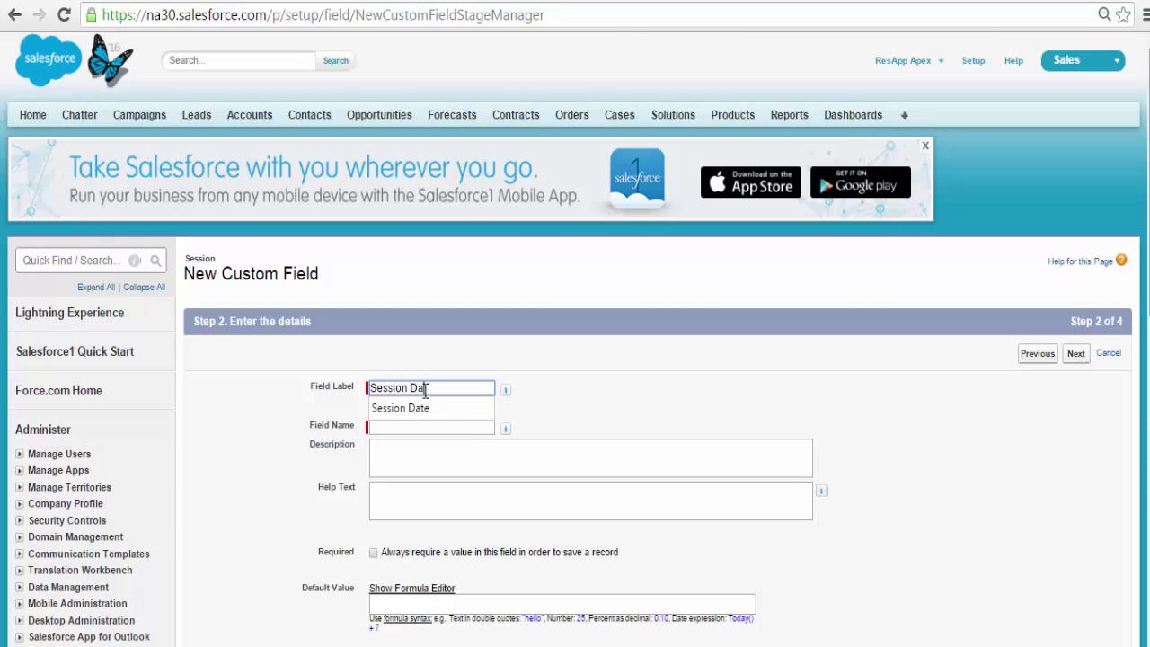
pyautogui.write('te')
pyautogui.press('Tab')
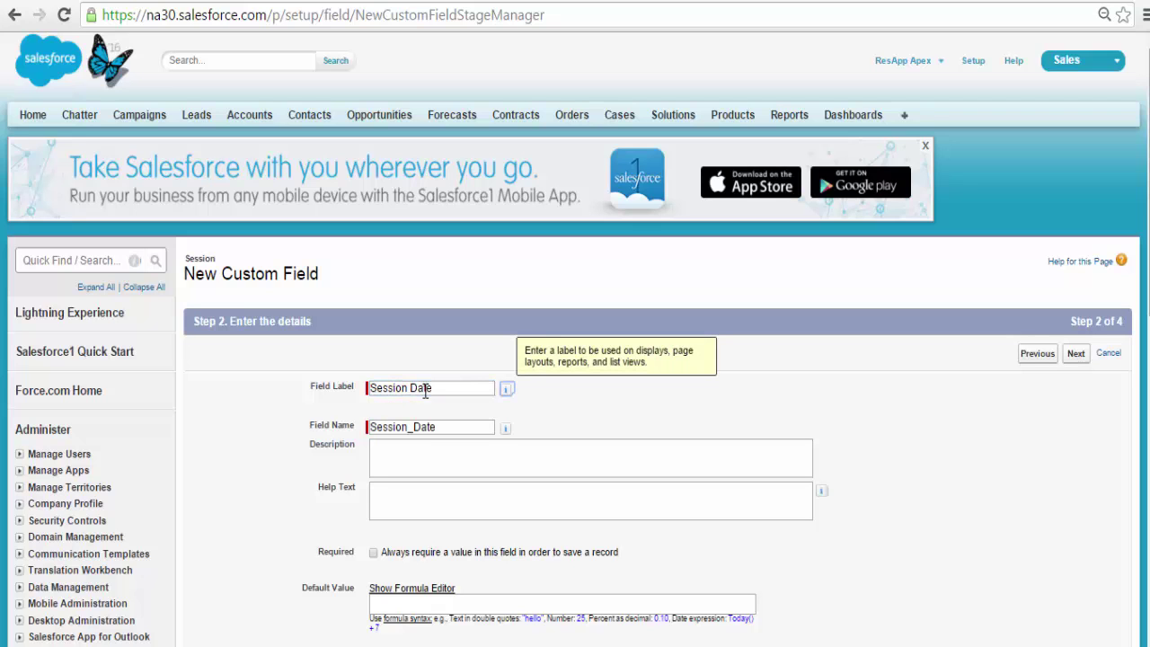
# Step: Make Session Date visible to all profiles and save it on Session Layout
pyautogui.scroll(-3, 431, 508)
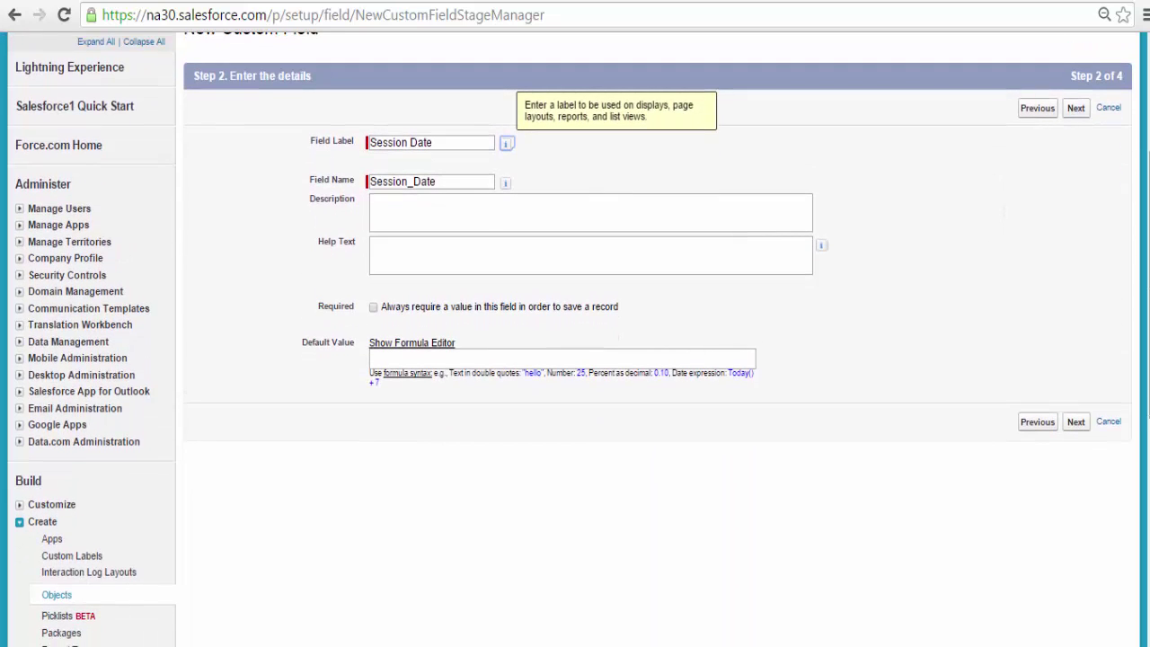
pyautogui.click(1076, 422)
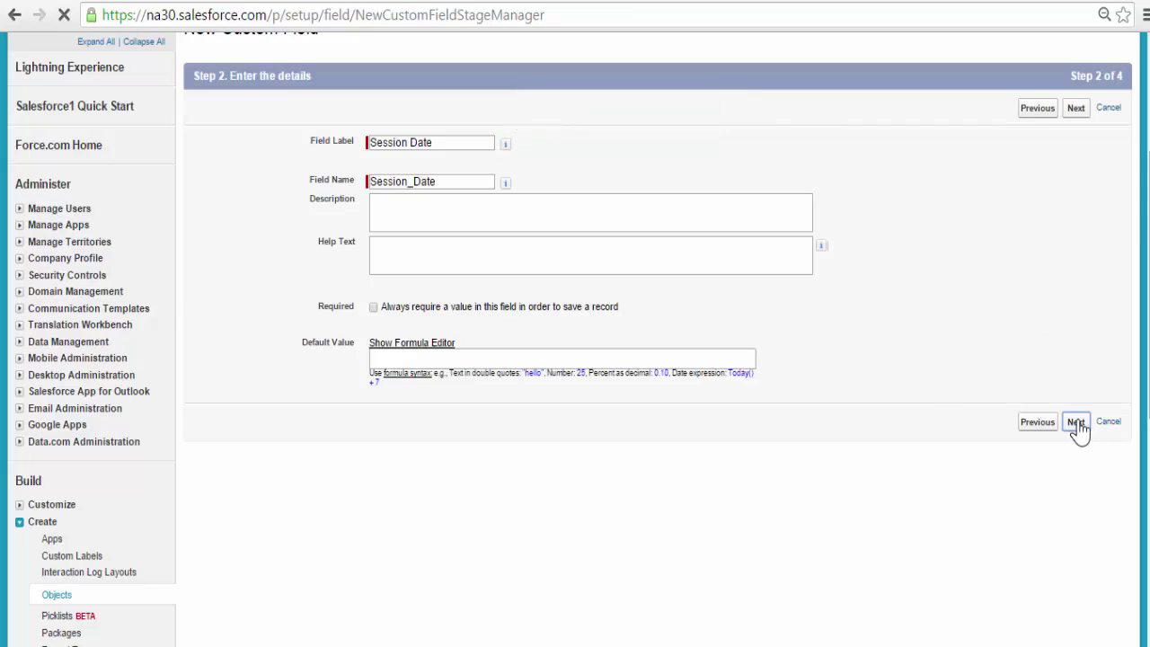
pyautogui.click(797, 497)
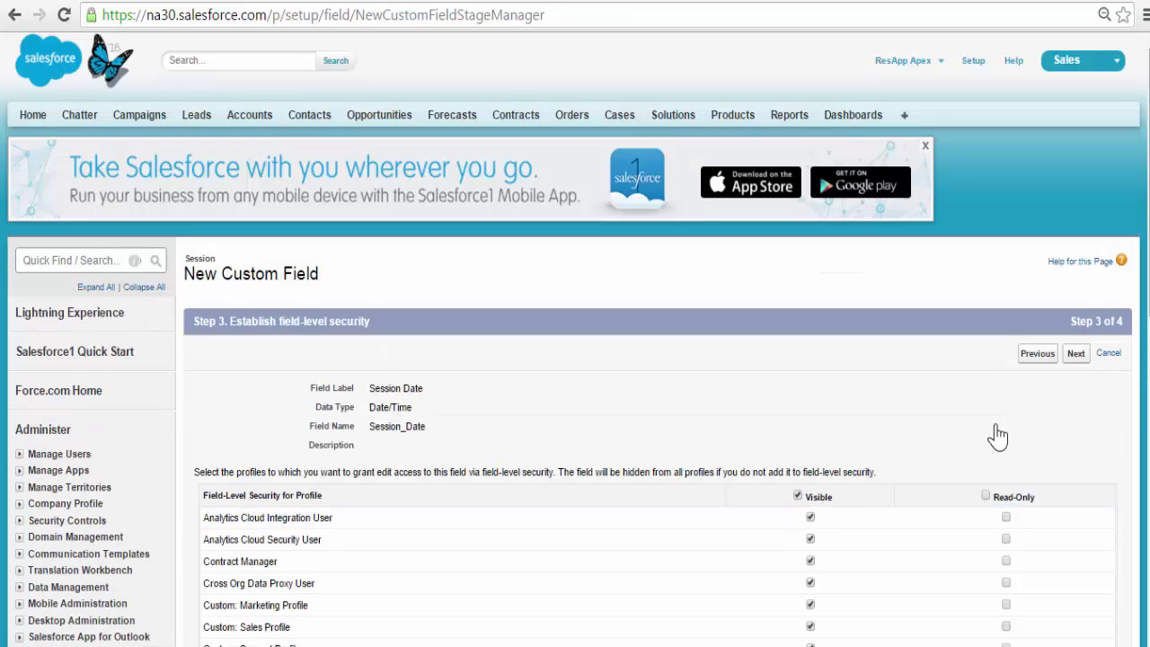
pyautogui.click(1075, 354)
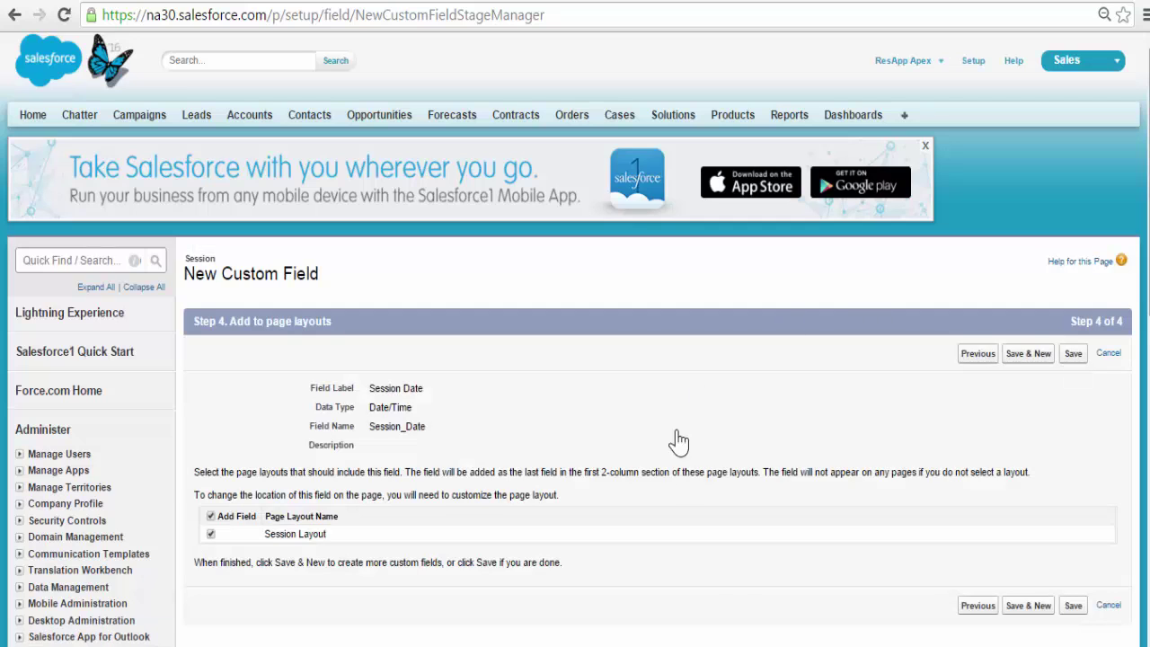
pyautogui.click(1040, 614)
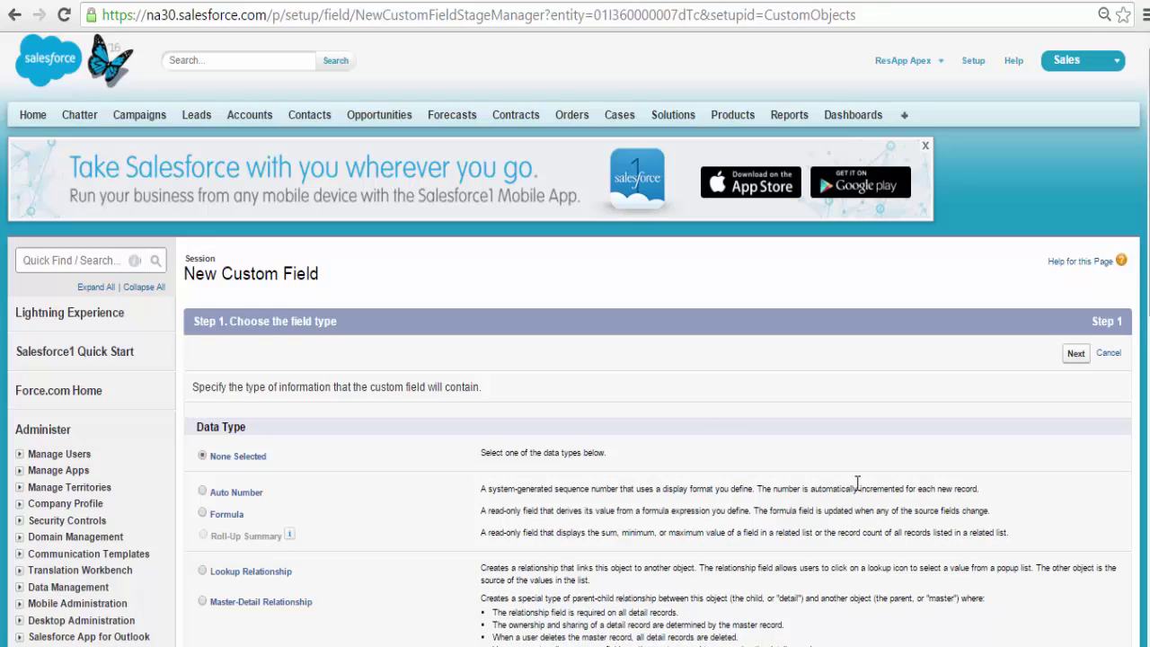
# Step: Pick Text Area (Long) as the new field's data type
pyautogui.scroll(-2, 436, 449)
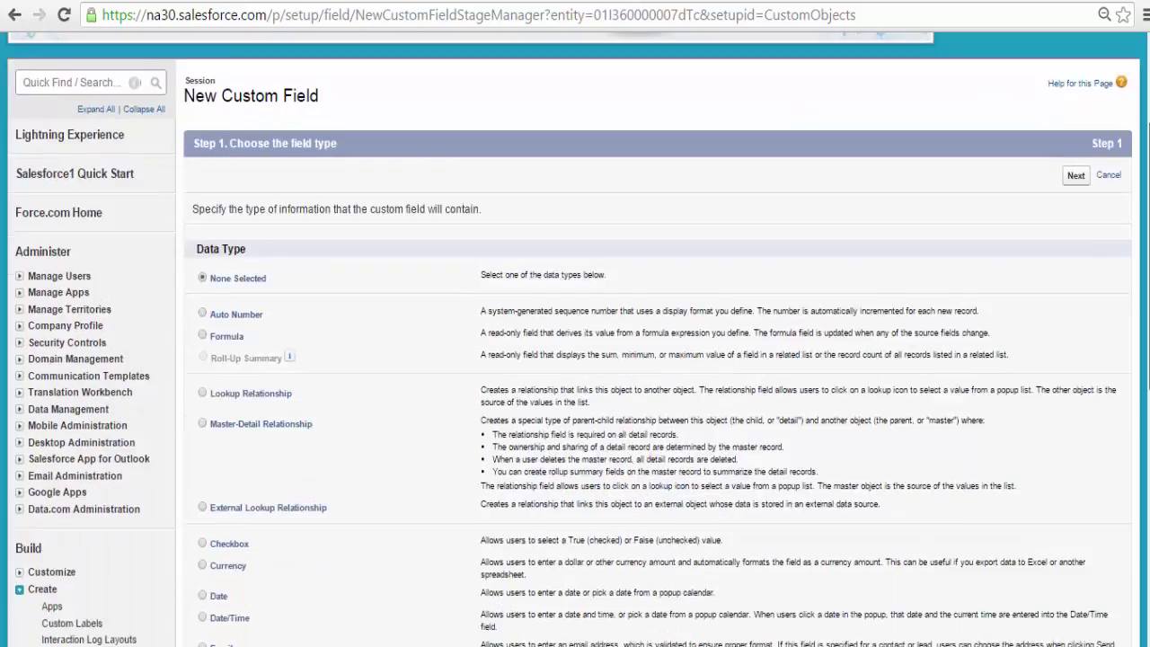
pyautogui.scroll(-4, 322, 526)
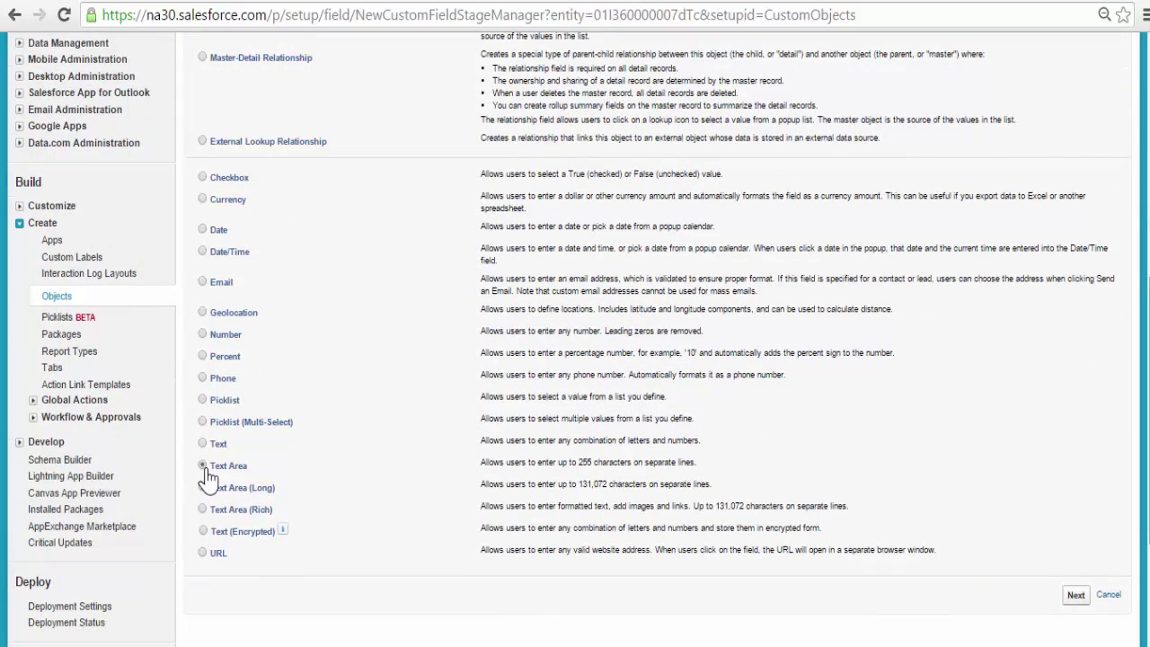
pyautogui.click(1073, 596)
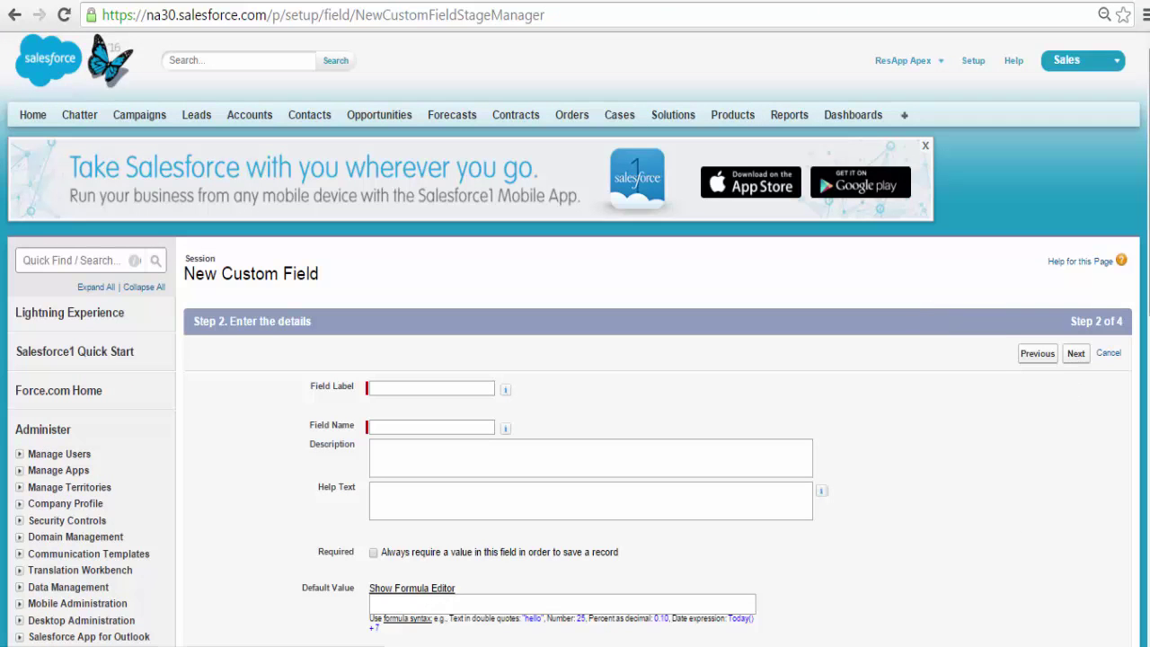
pyautogui.scroll(-3, 491, 270)
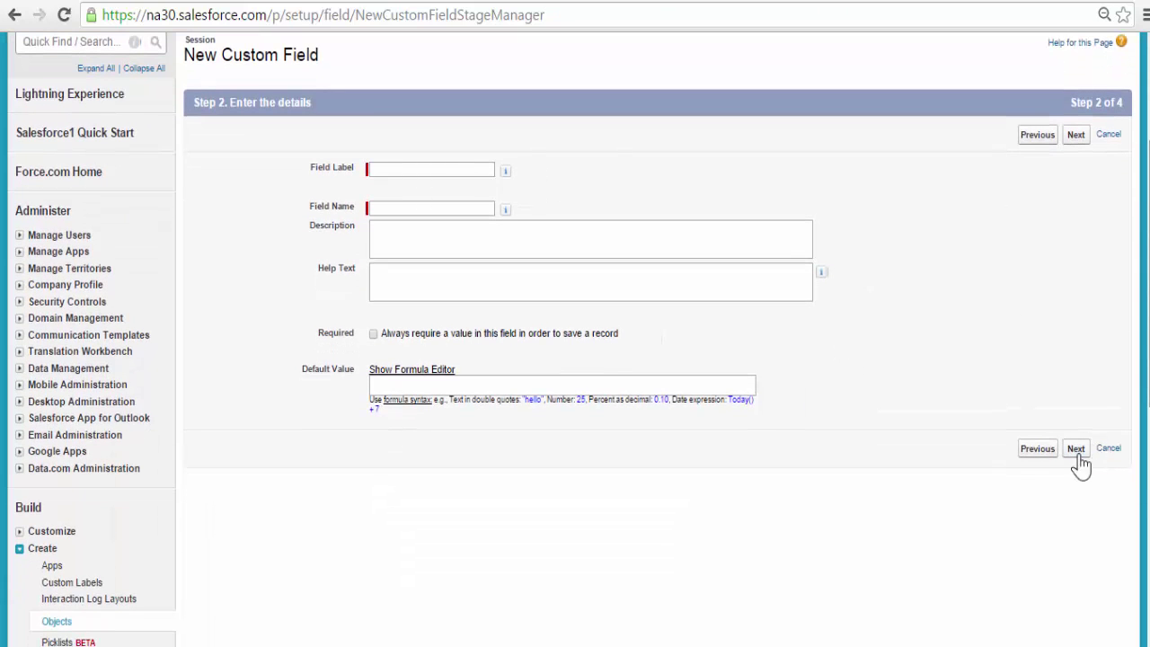
pyautogui.click(1039, 452)
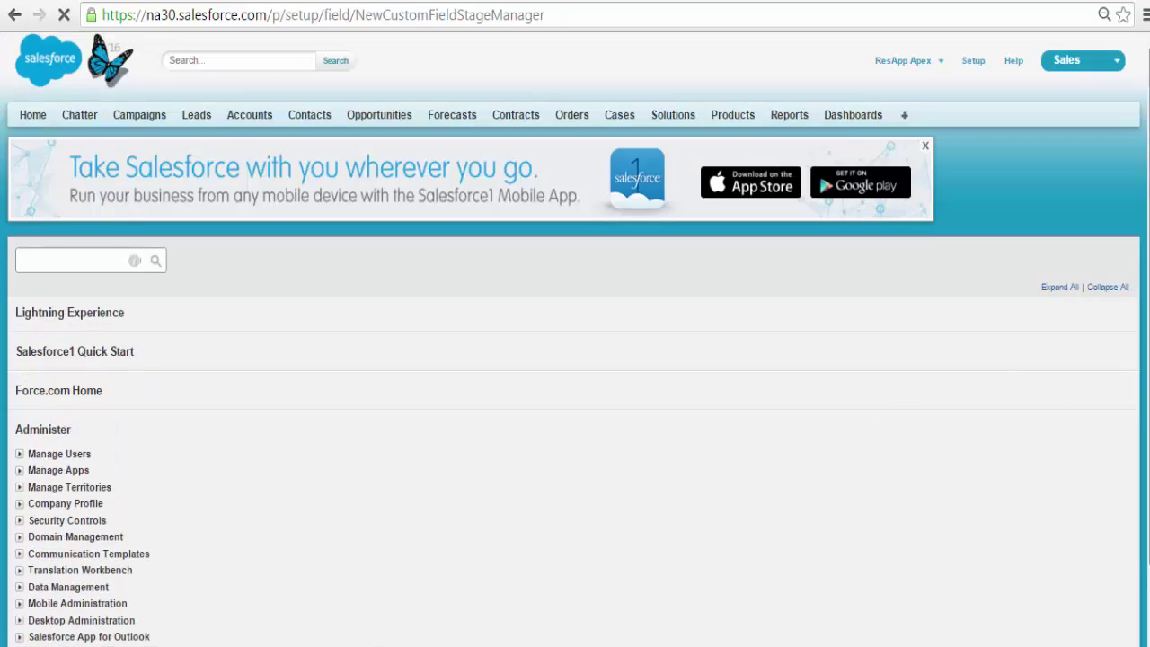
pyautogui.scroll(-6, 575, 338)
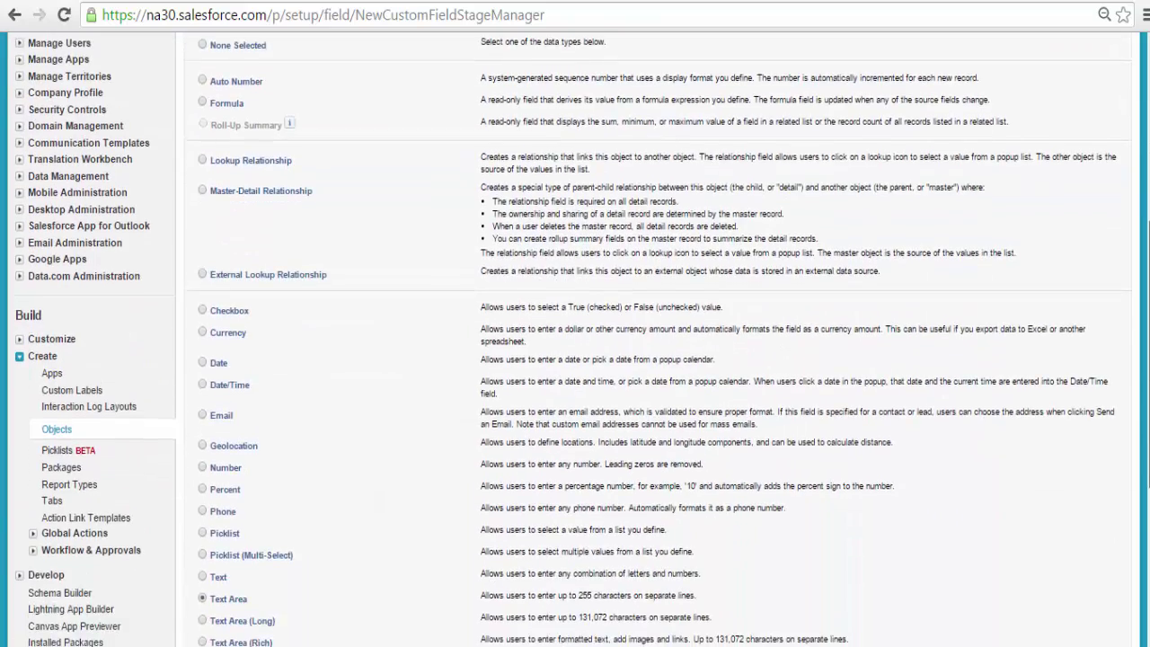
pyautogui.scroll(-1, 575, 341)
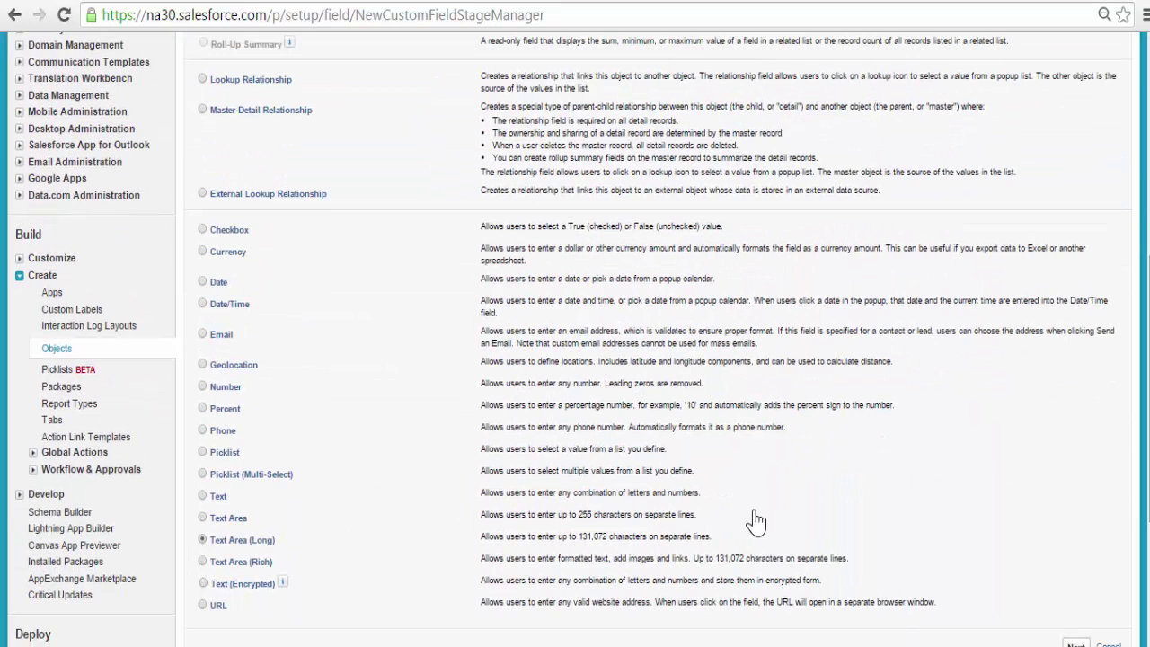
pyautogui.scroll(-2, 575, 341)
pyautogui.click(1077, 532)
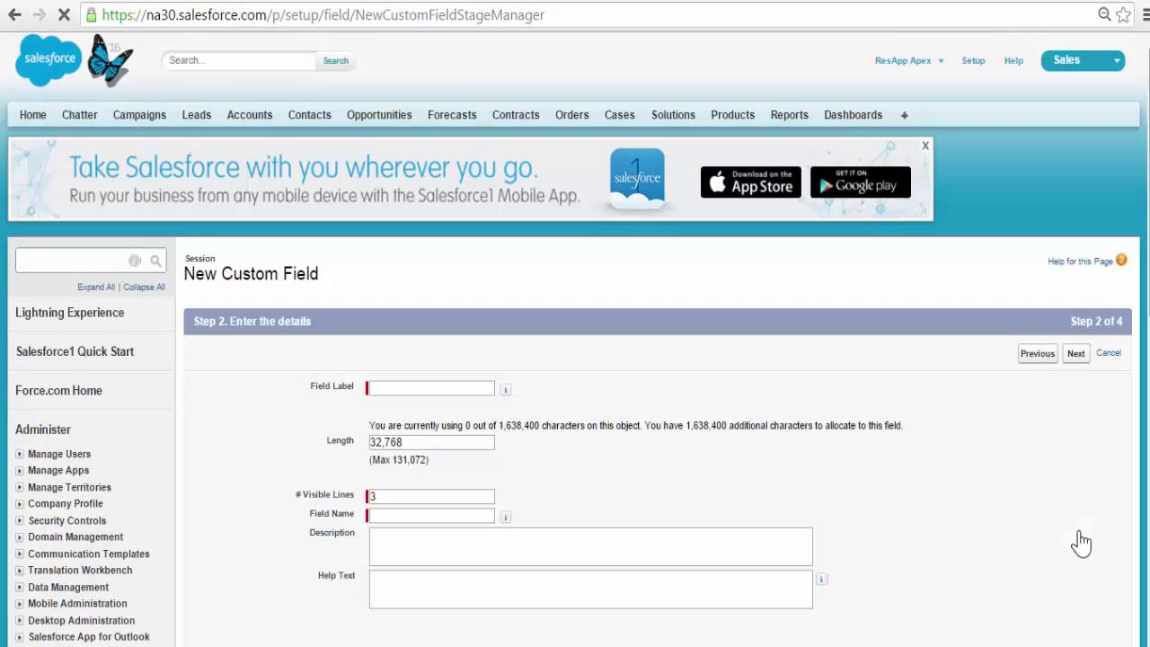
# Step: Label the field Description and save it with default visibility and layout
pyautogui.click(415, 389)
pyautogui.write('Des')
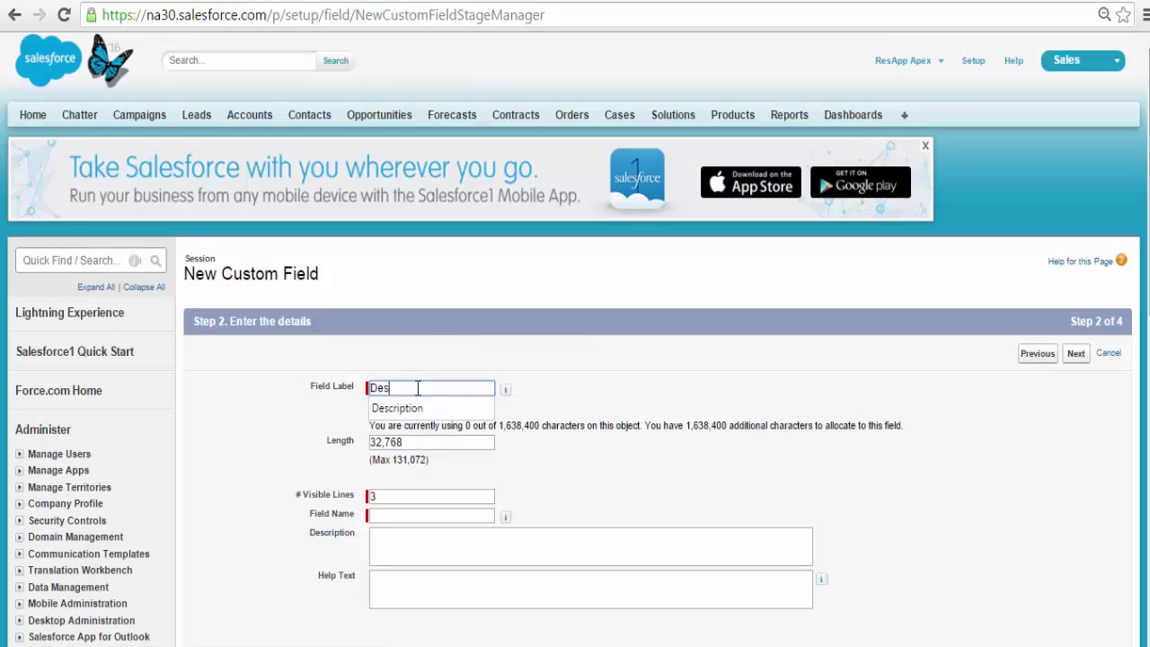
pyautogui.press('Down')
pyautogui.press('Return')
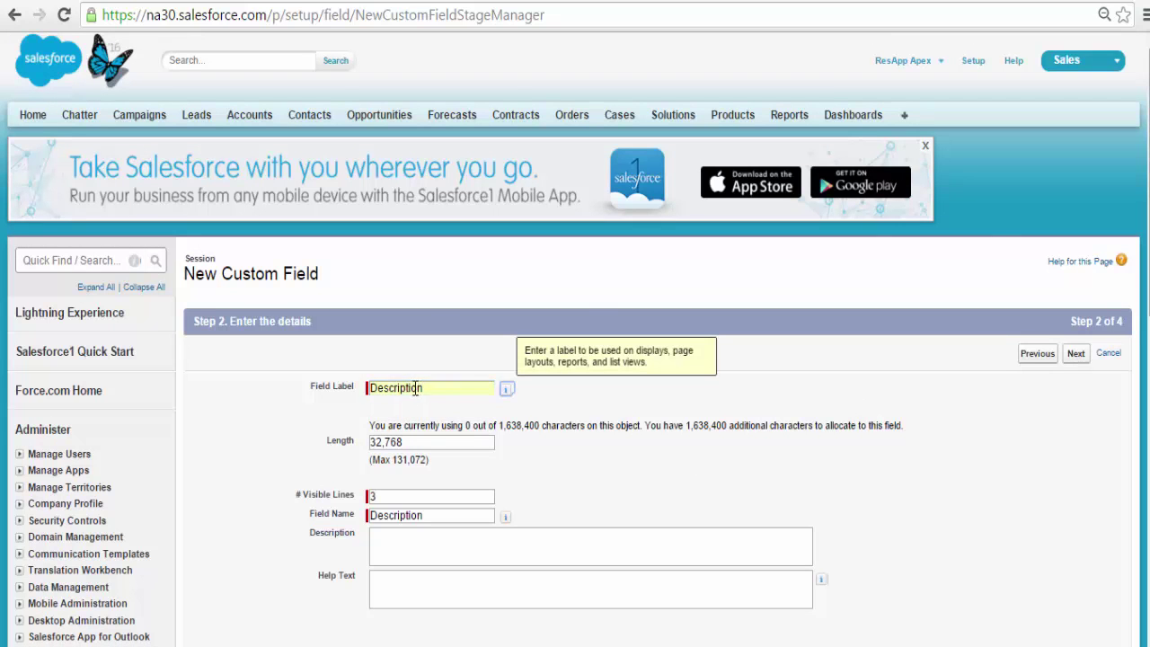
pyautogui.scroll(-4, 1129, 403)
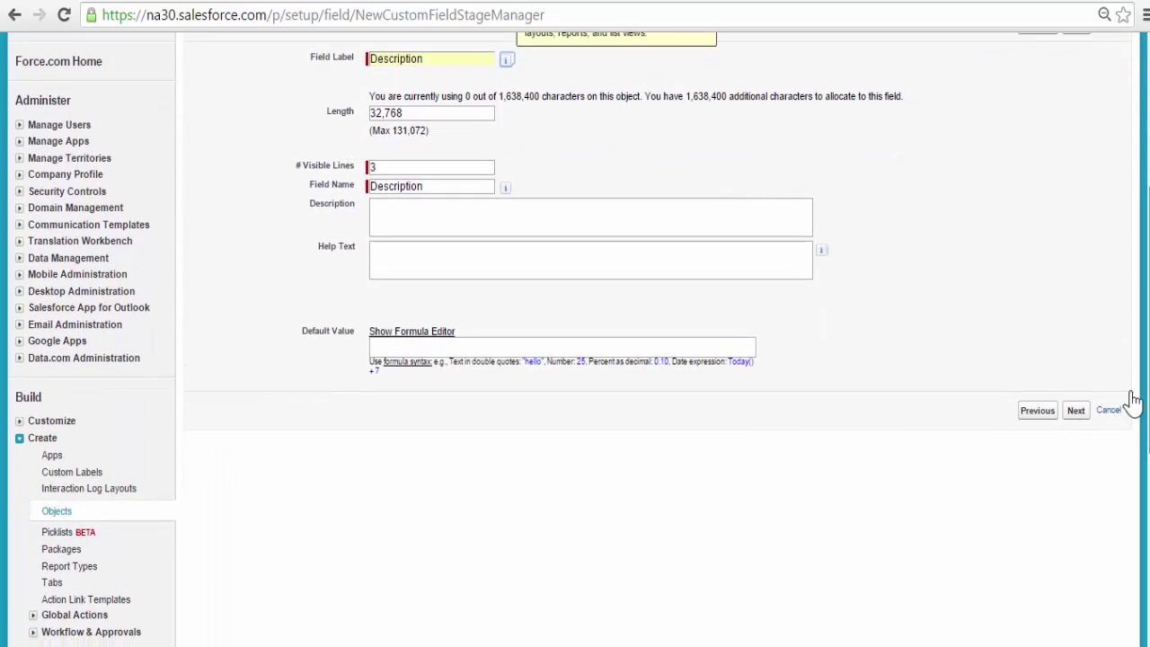
pyautogui.click(1075, 417)
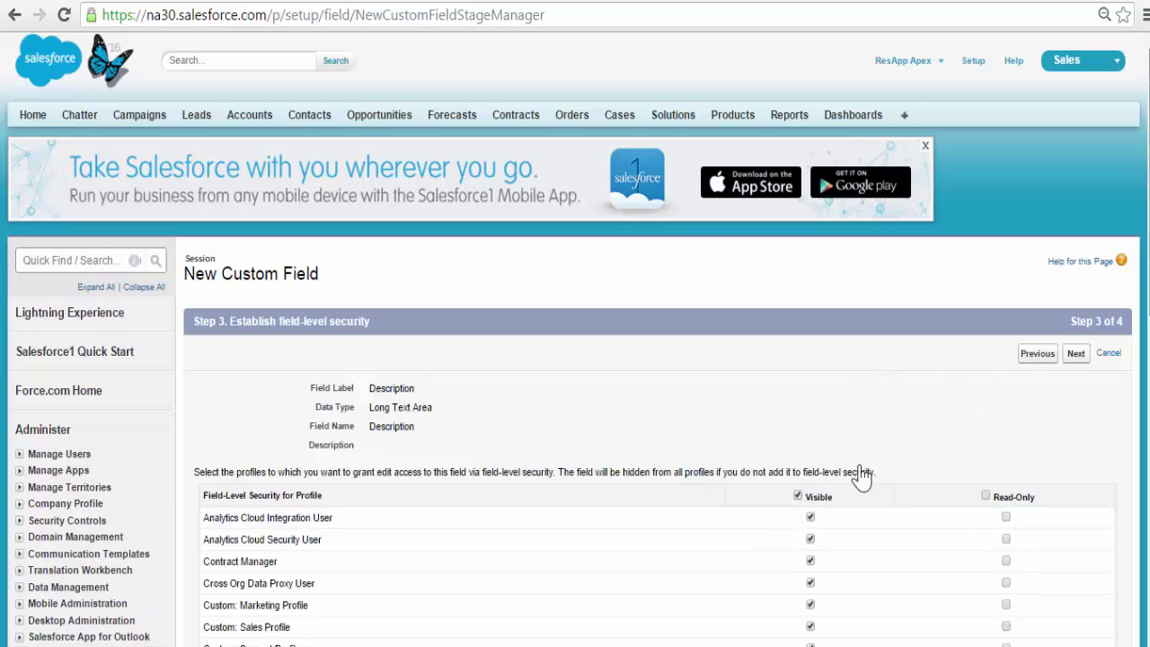
pyautogui.click(1076, 354)
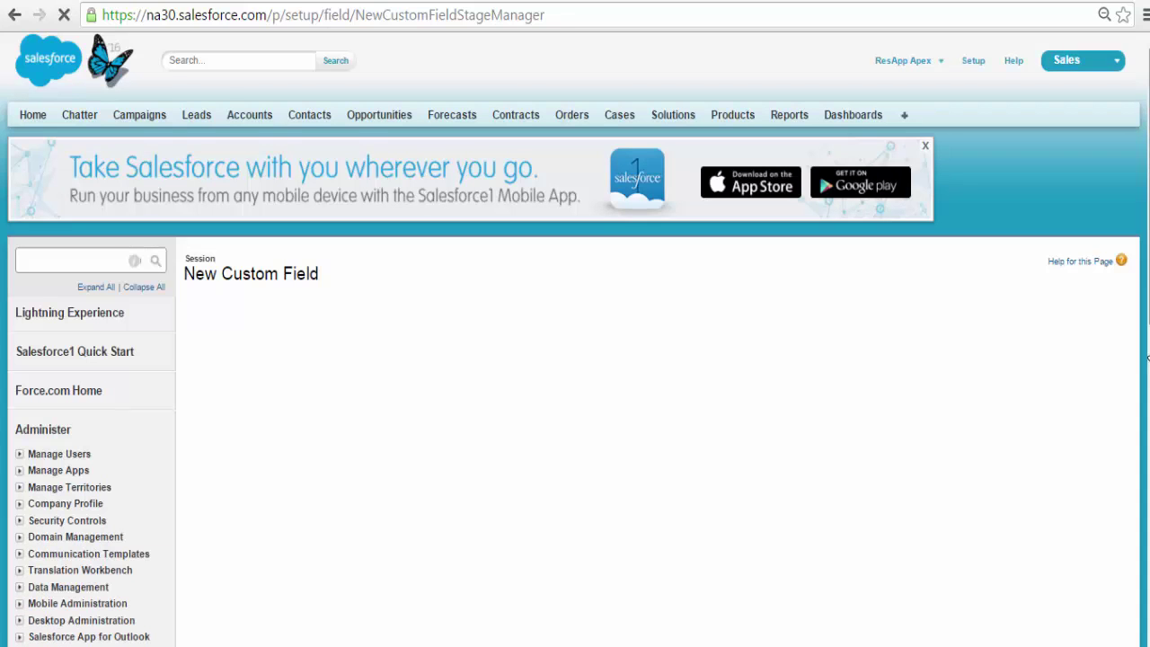
pyautogui.scroll(-1, 1114, 341)
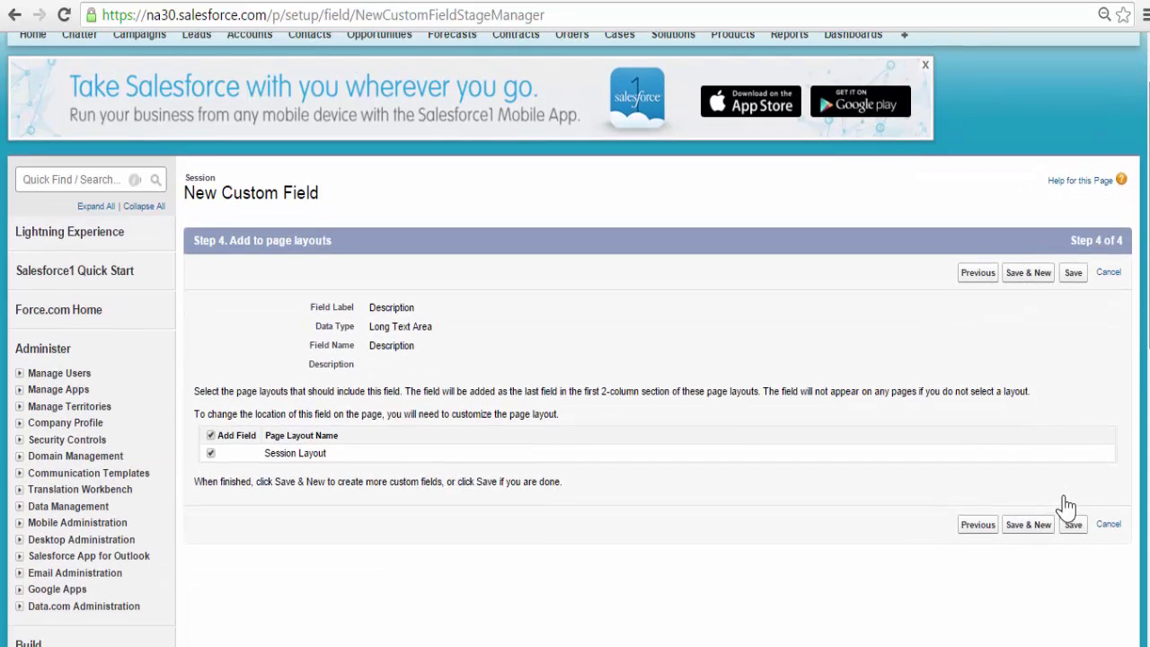
pyautogui.click(1033, 537)
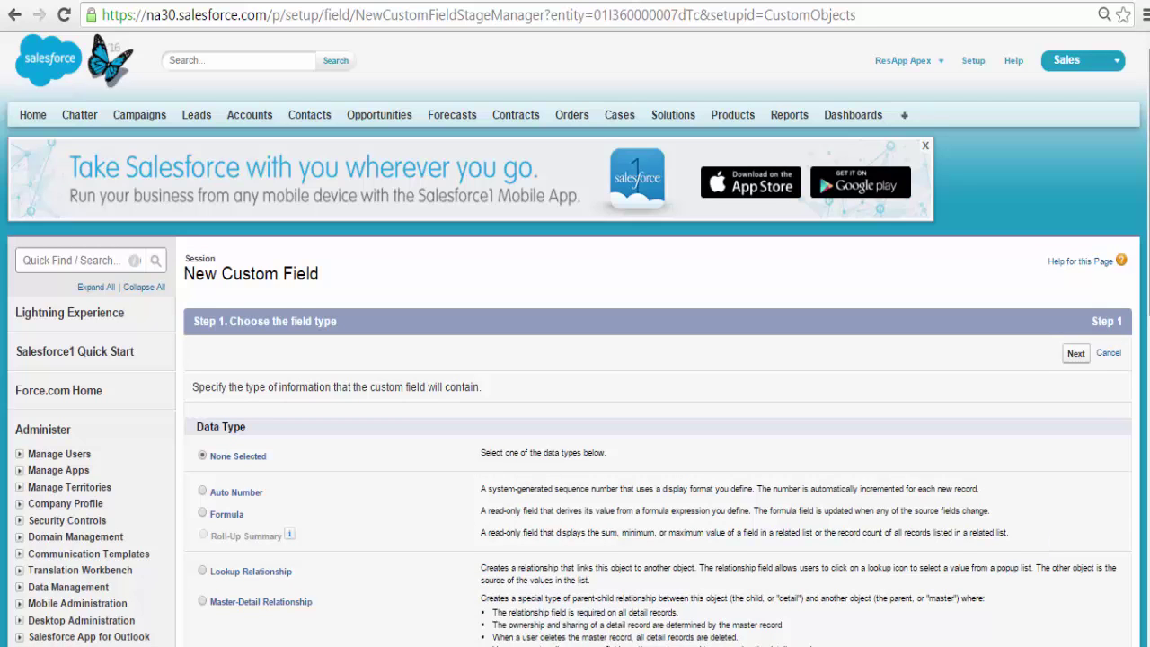
# Step: Create a Picklist field labelled Level
pyautogui.scroll(-5, 355, 504)
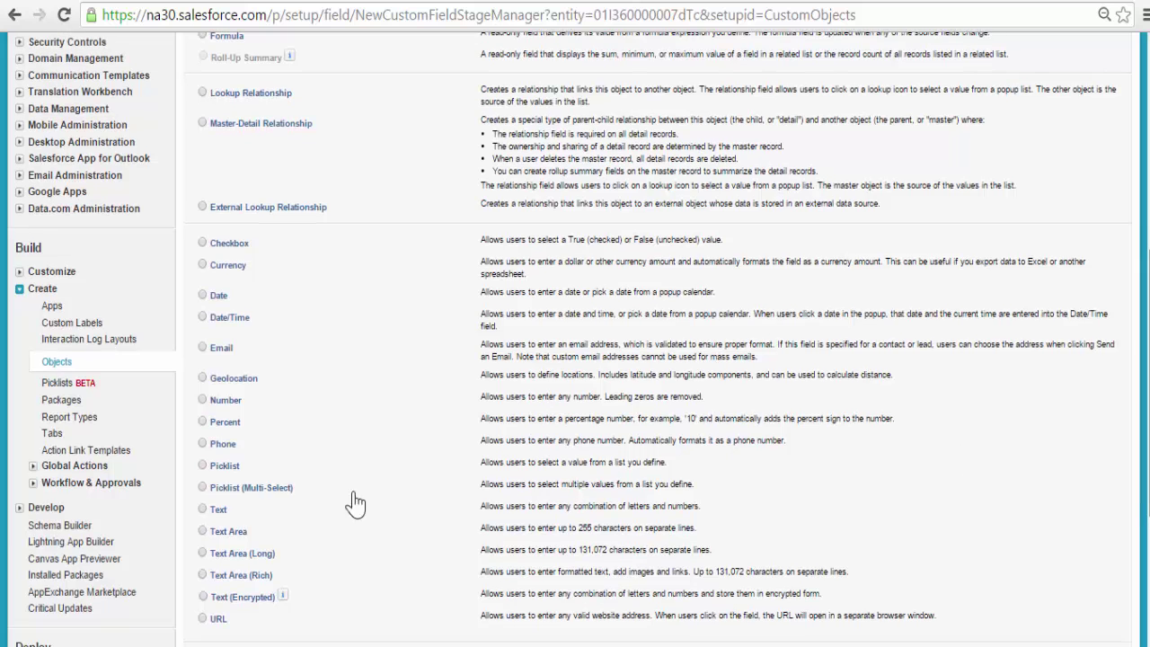
pyautogui.click(219, 467)
pyautogui.scroll(-2, 947, 503)
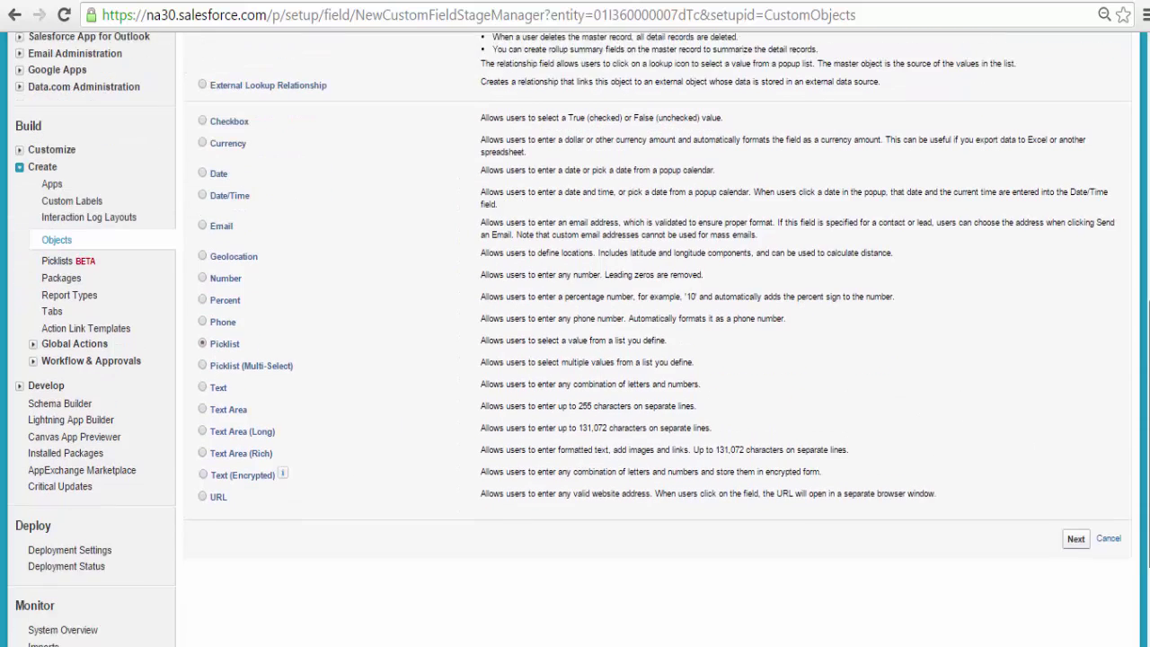
pyautogui.click(1076, 515)
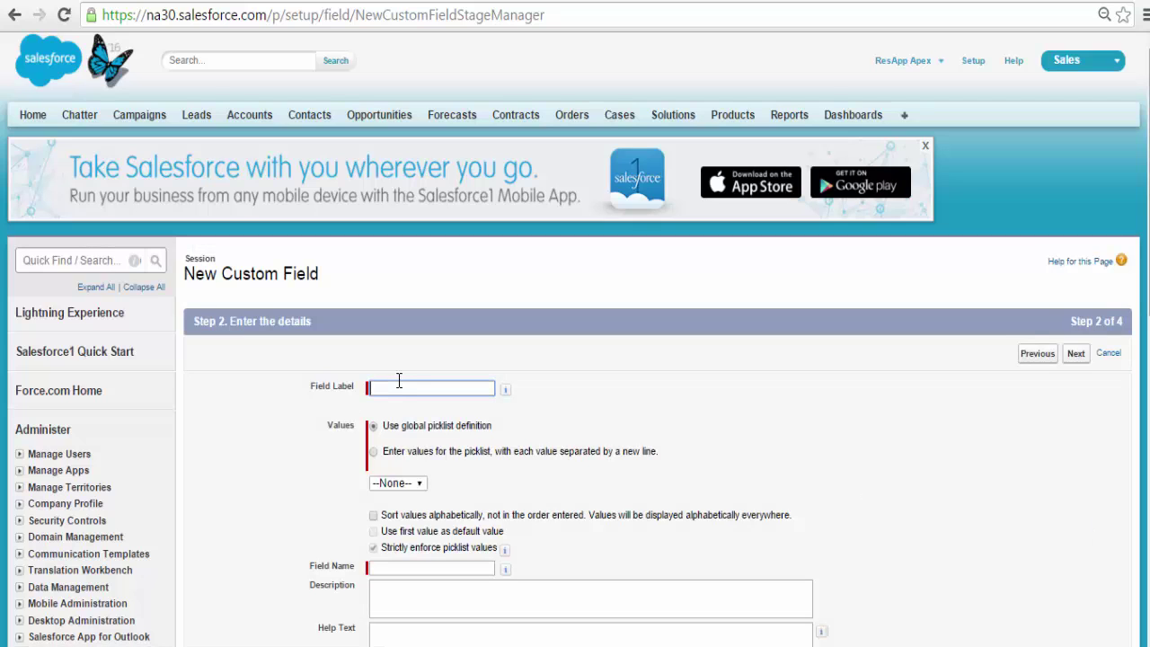
pyautogui.write('Level')
pyautogui.press('Tab')
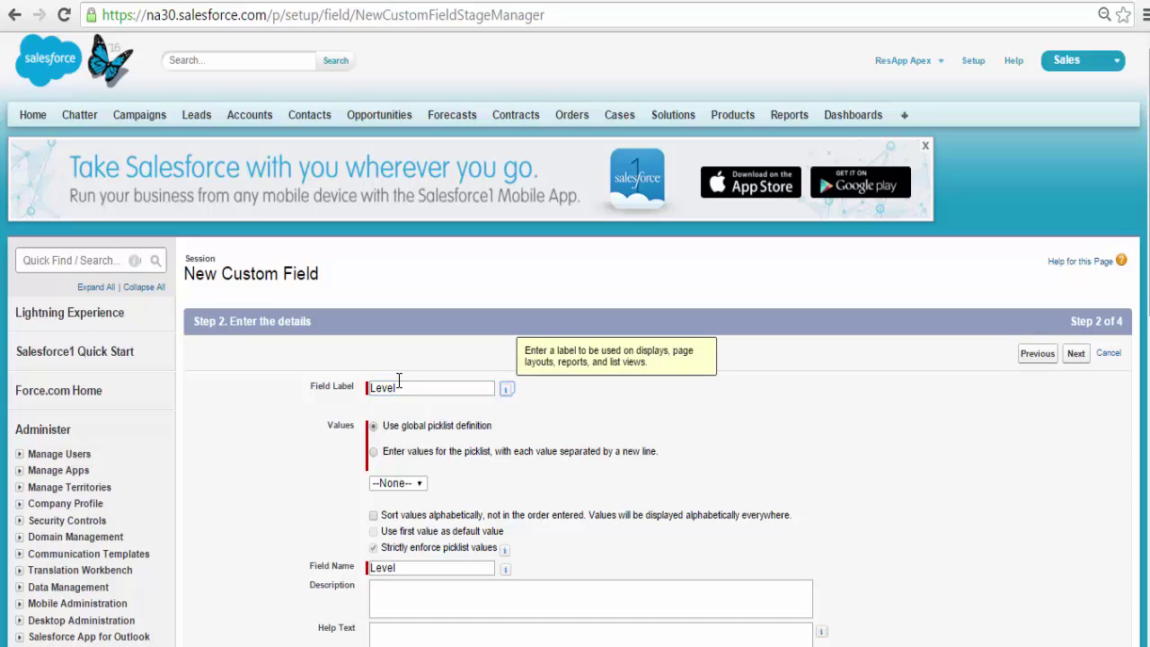
# Step: Enter the values Beginner, Intermediate and Advanced and finish the Level picklist
pyautogui.click(373, 451)
pyautogui.scroll(-2, 431, 396)
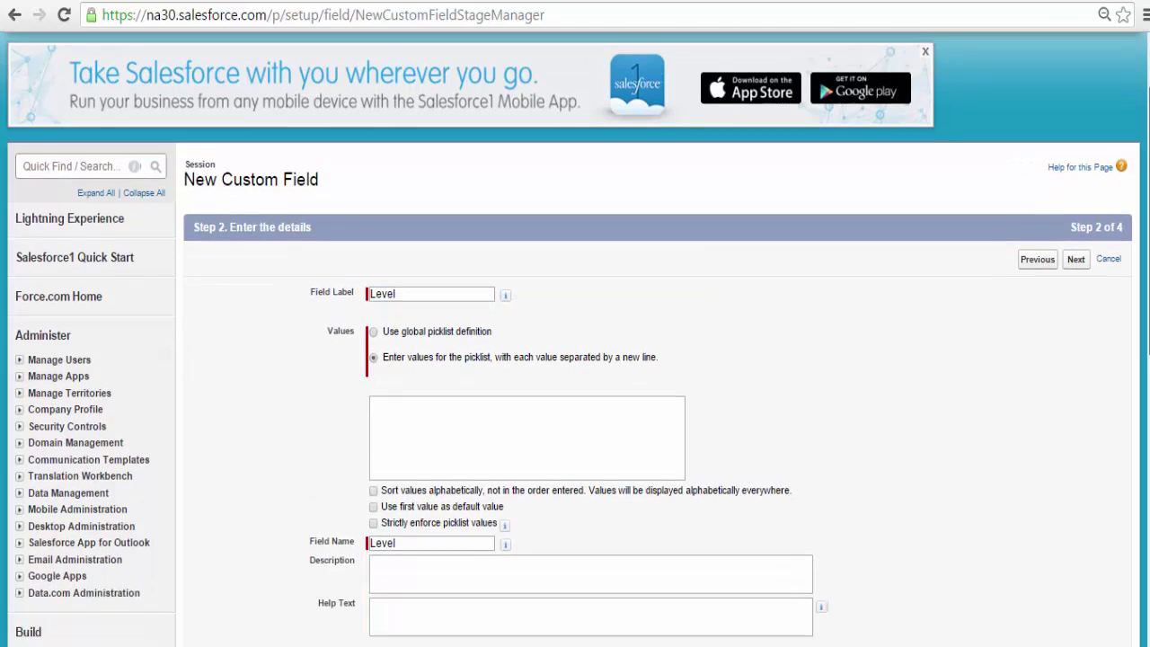
pyautogui.click(431, 397)
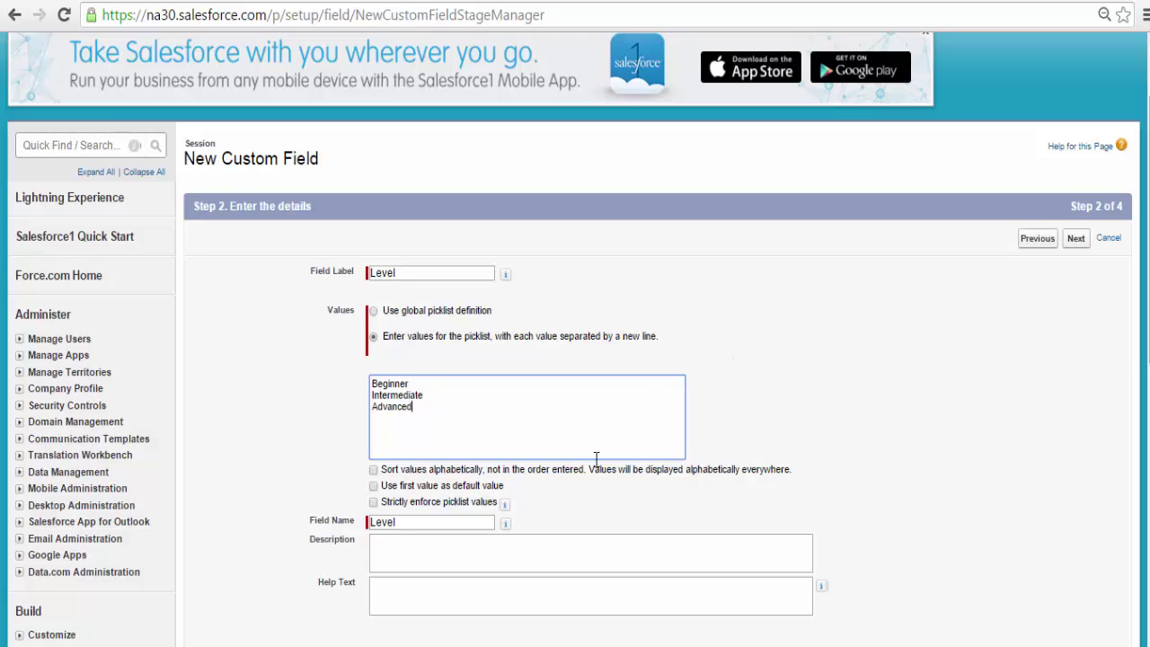
pyautogui.scroll(-3, 526, 453)
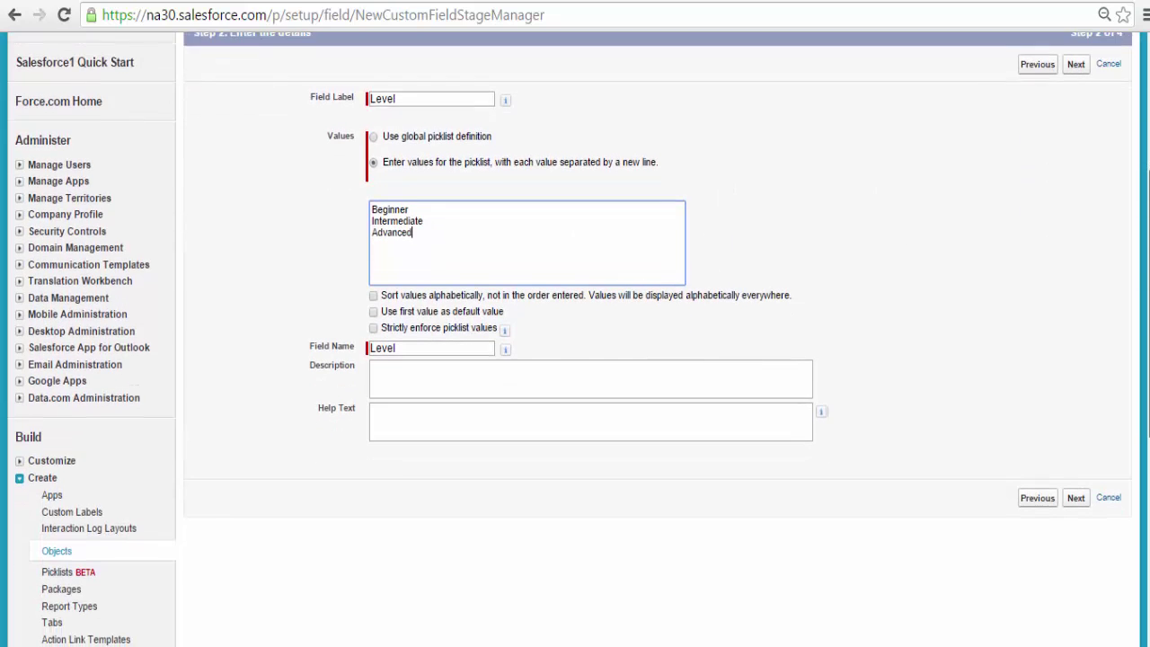
pyautogui.click(1076, 409)
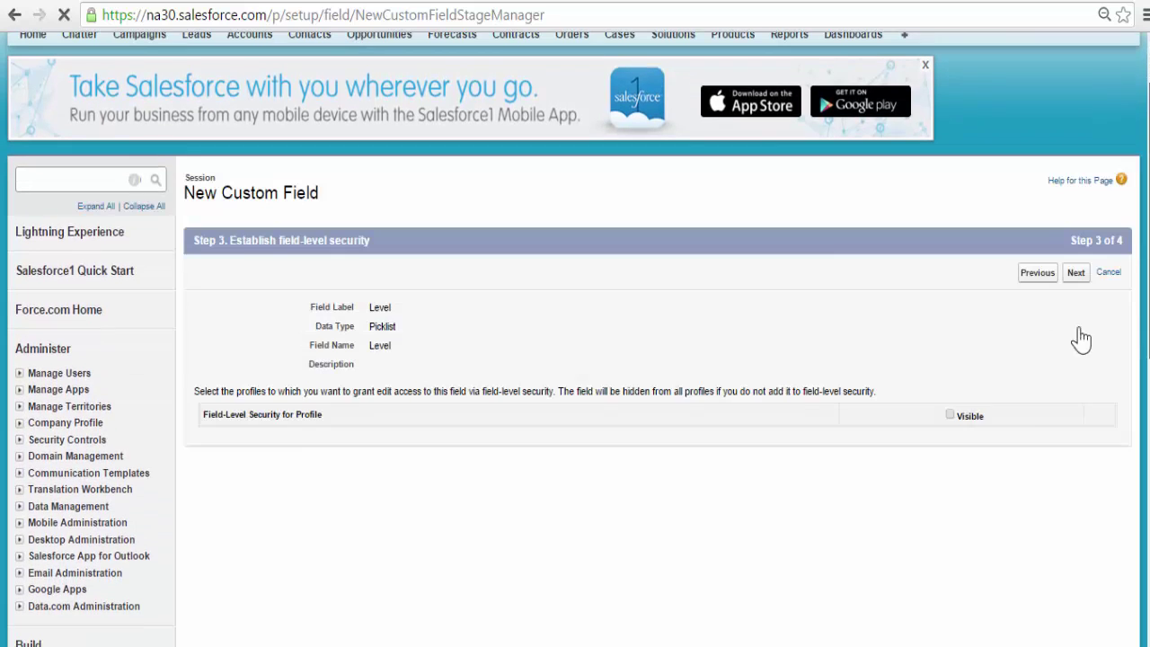
pyautogui.click(1072, 275)
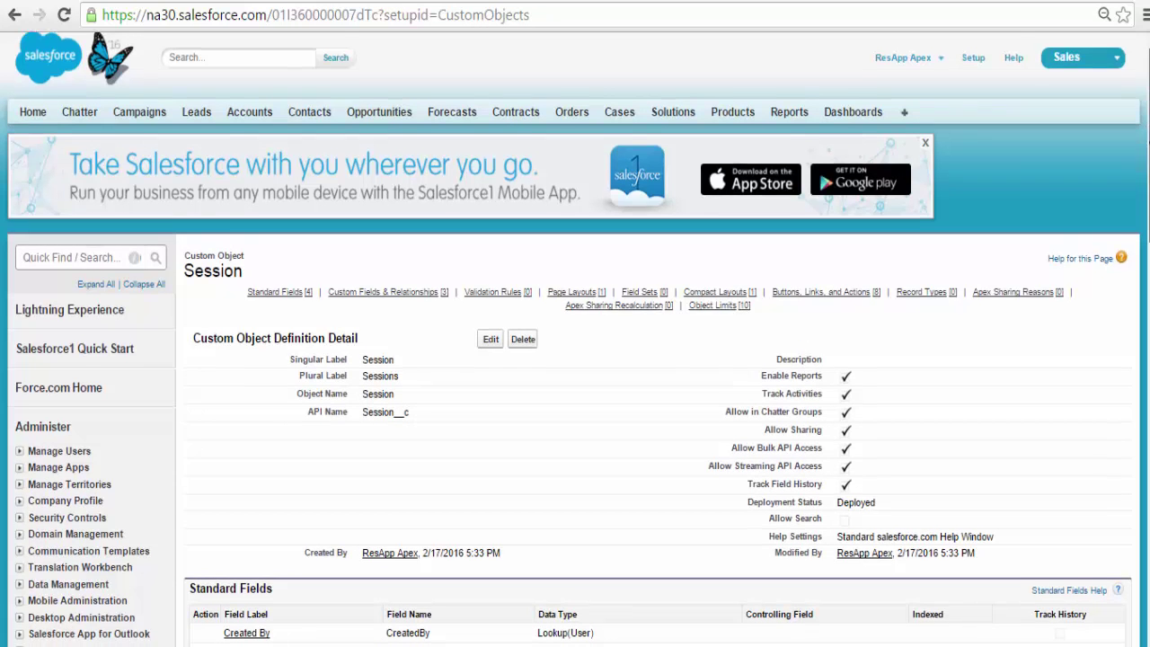
# Step: Filter the Setup Quick Find menu with the term 'object'
pyautogui.scroll(-1, 1133, 125)
pyautogui.scroll(-3, 748, 449)
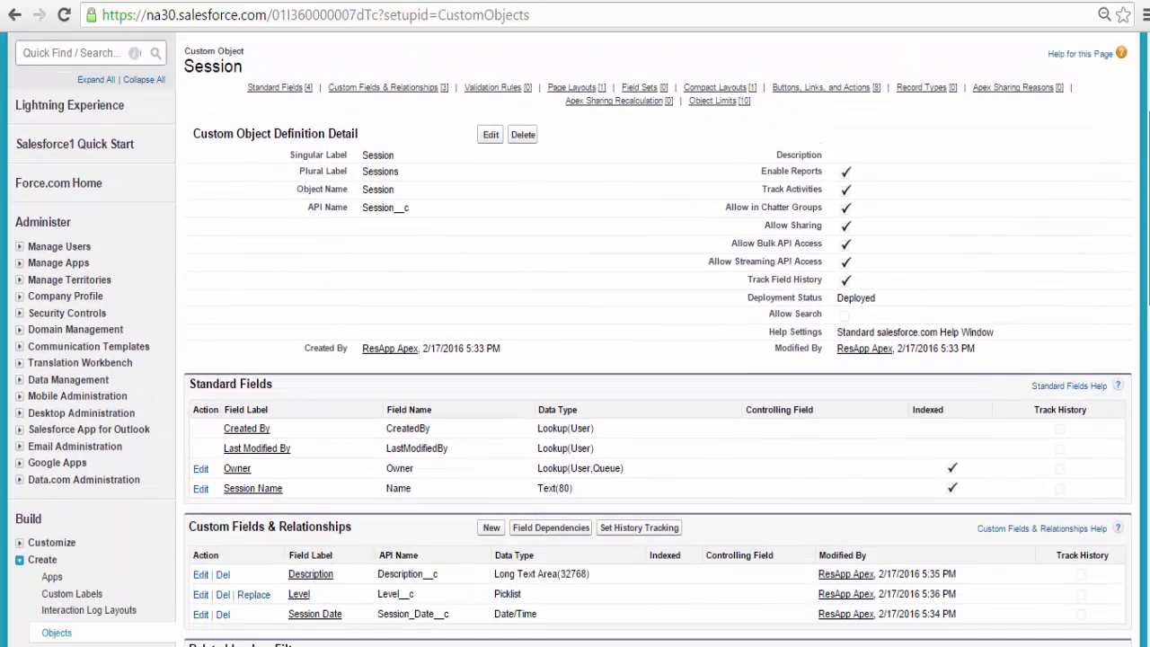
pyautogui.scroll(3, 749, 449)
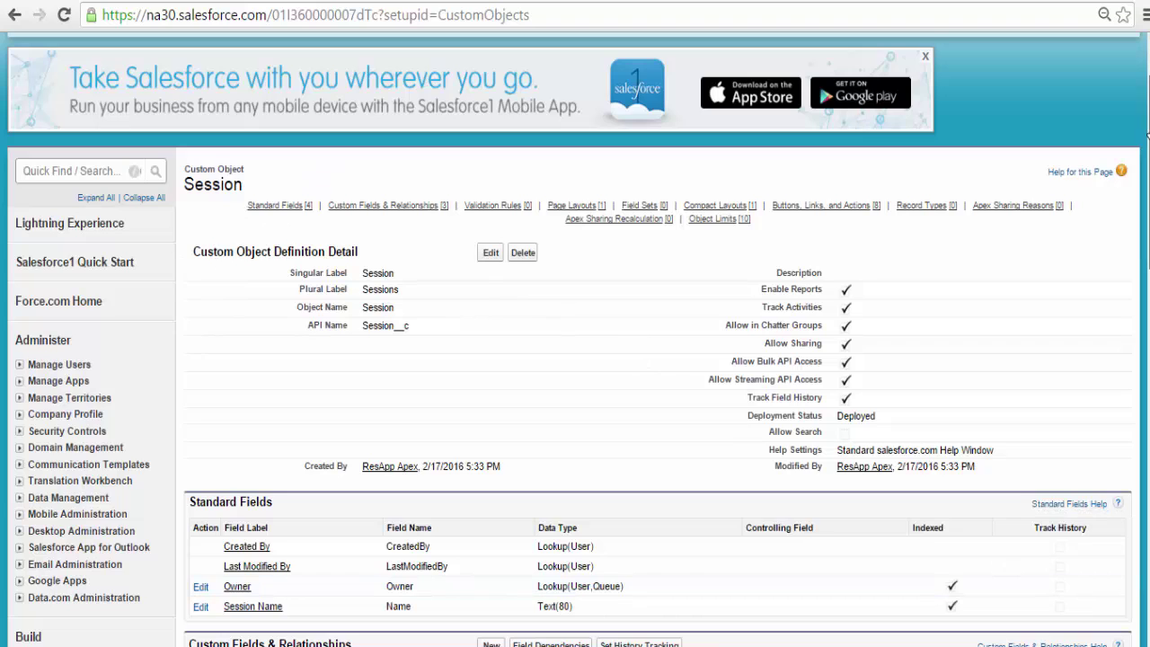
pyautogui.moveTo(1147, 132); pyautogui.dragTo(1145, 109)
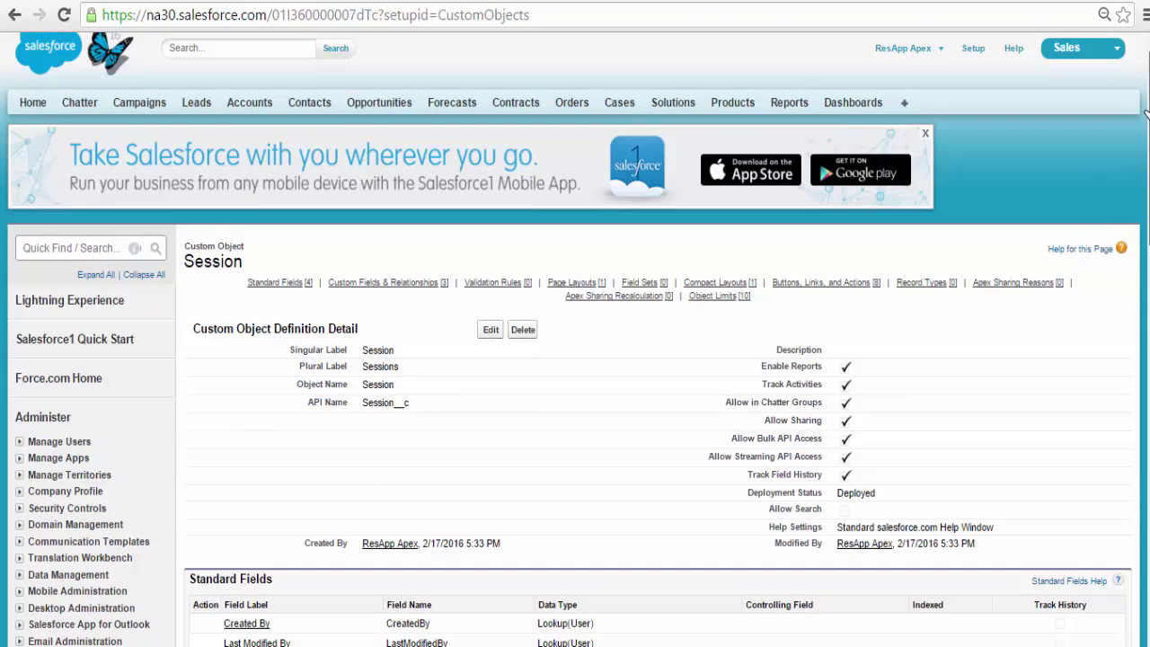
pyautogui.click(40, 250)
pyautogui.write('object')
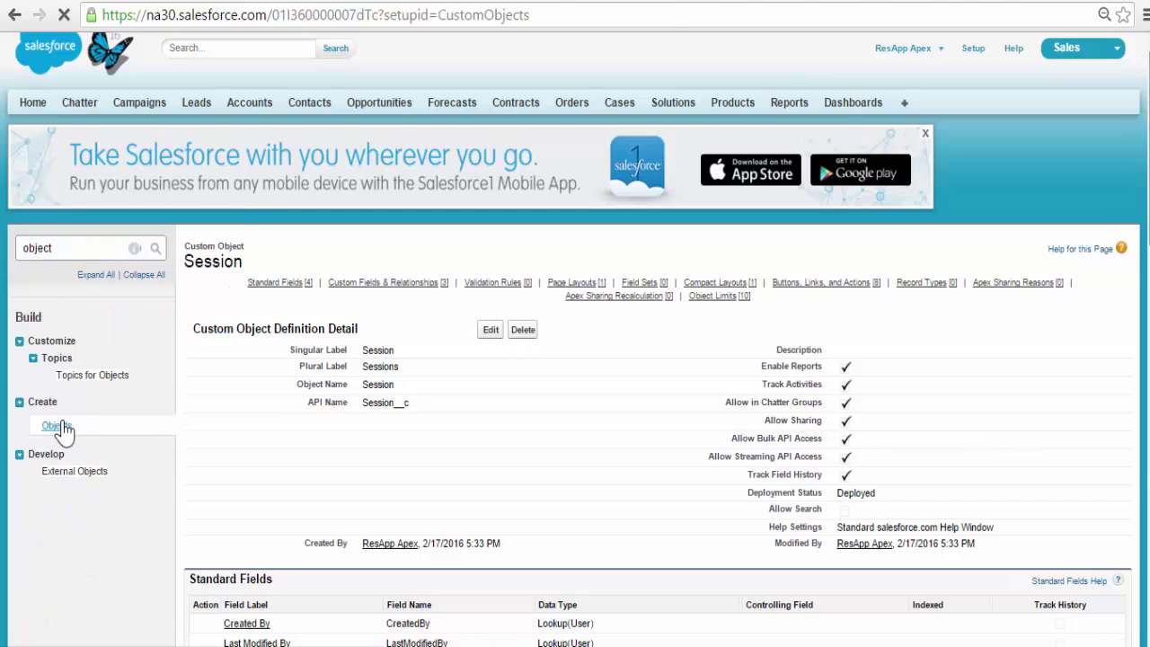
# Step: Start a new custom object labelled Speaker, plural Speakers
pyautogui.click(56, 426)
pyautogui.click(517, 383)
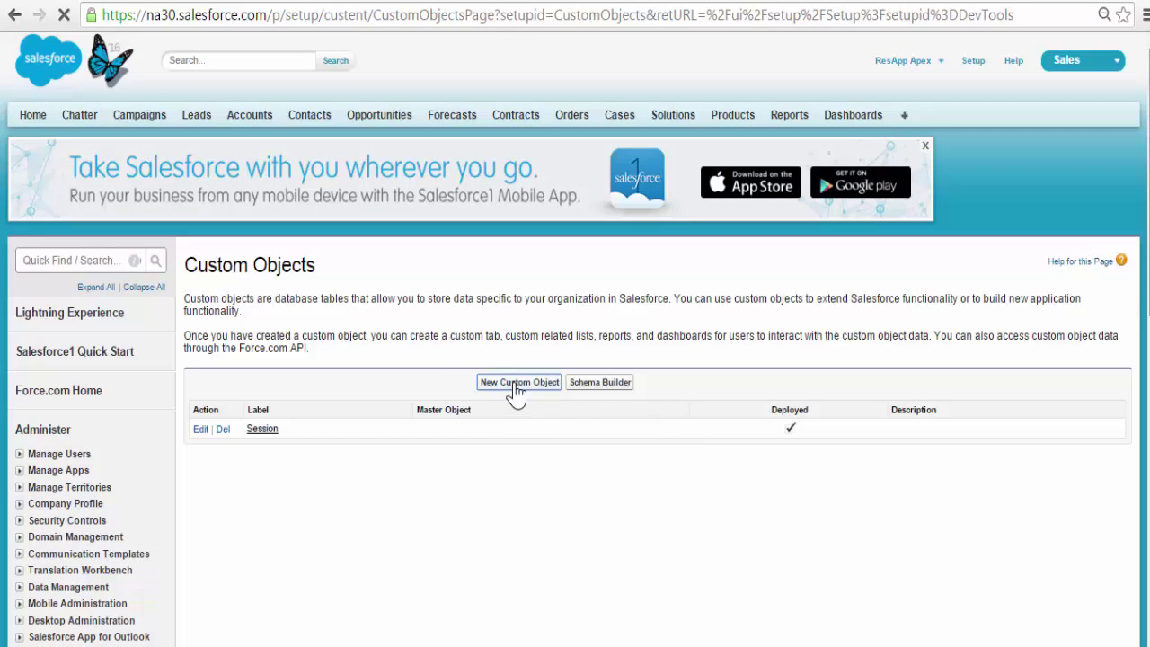
pyautogui.scroll(-2, 635, 331)
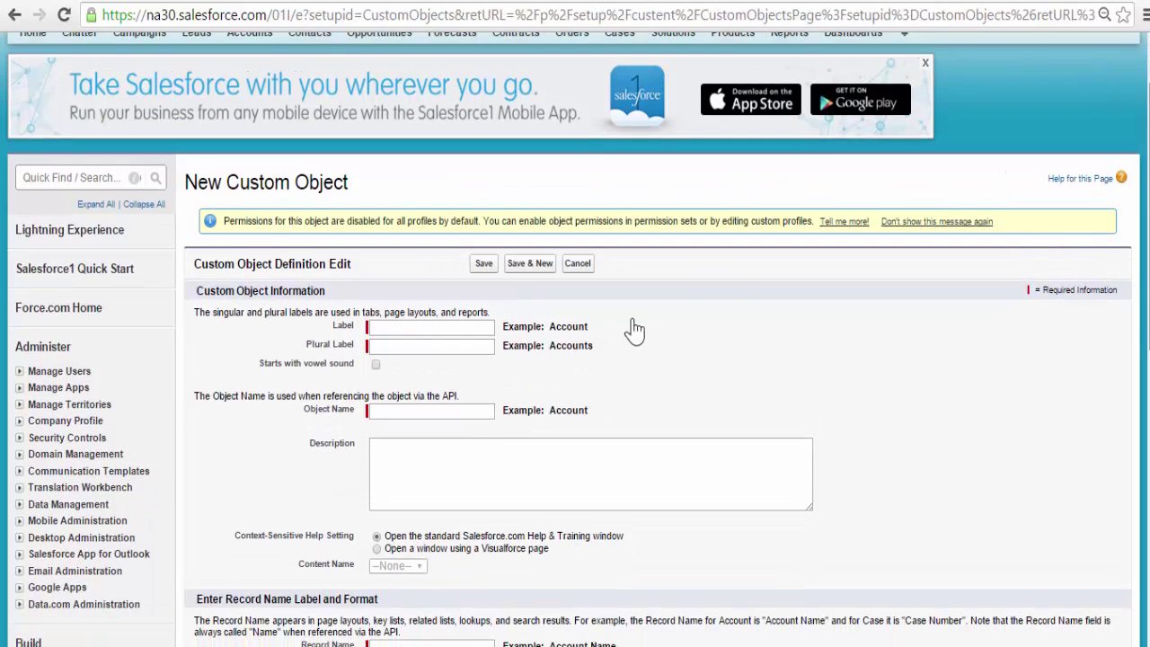
pyautogui.click(400, 328)
pyautogui.write('S')
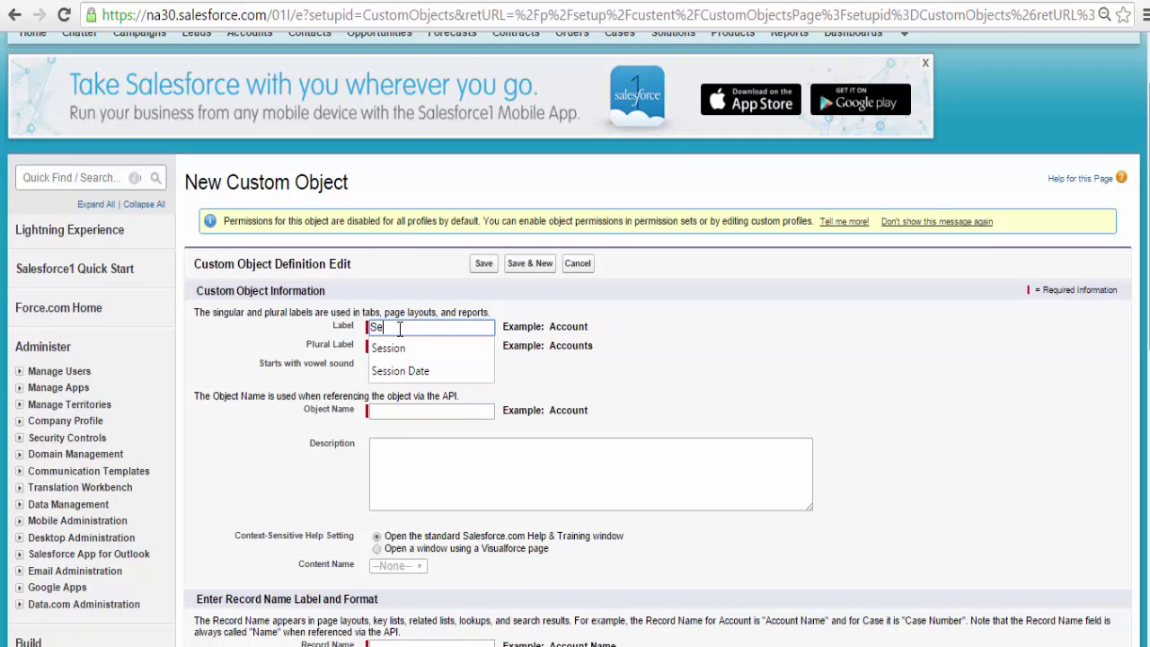
pyautogui.write('peaker')
pyautogui.press('Tab')
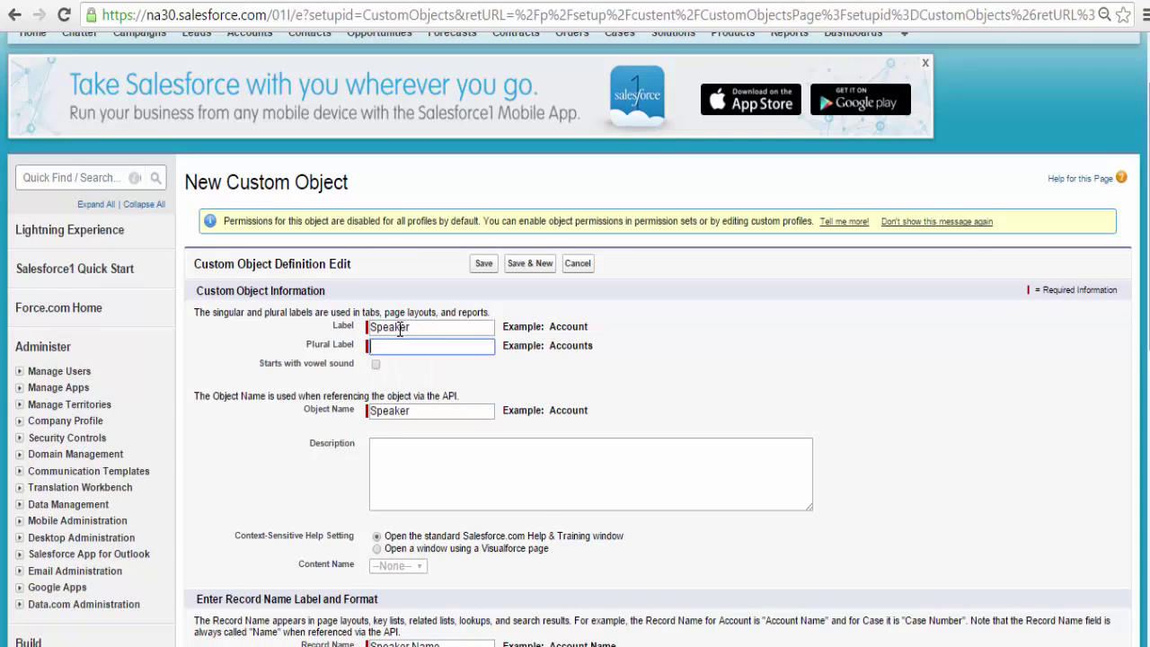
pyautogui.write('Speakers')
pyautogui.scroll(-2, 585, 539)
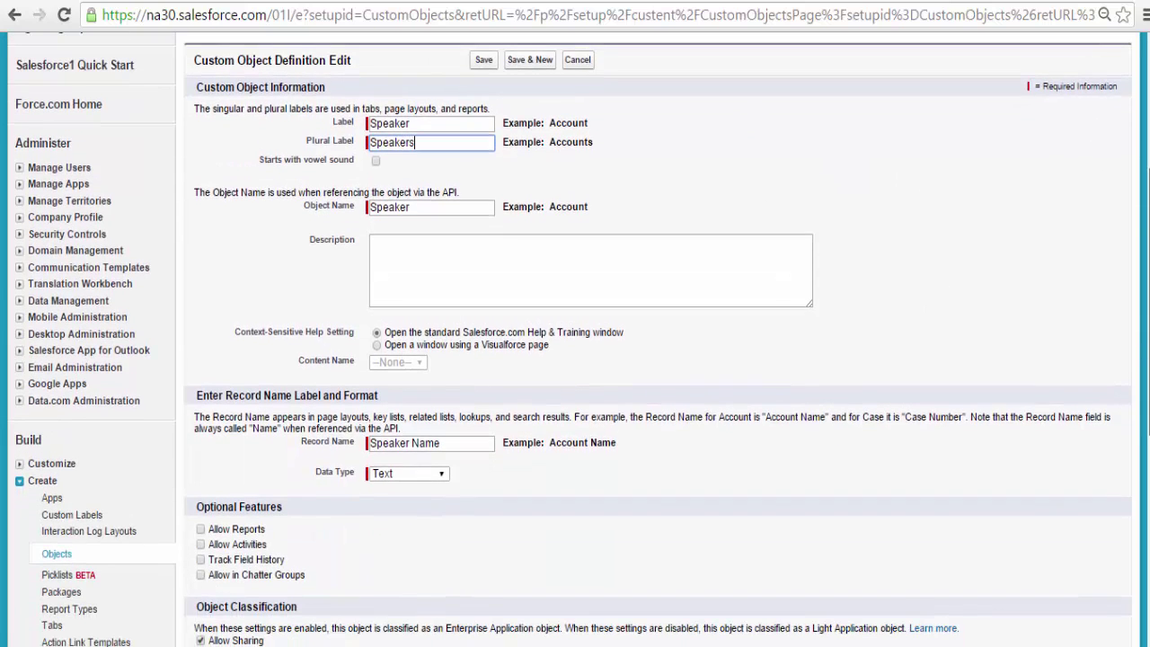
# Step: Make record name Speaker Number an Auto Number, format SP-{00000}, starting at 1
pyautogui.doubleClick(419, 443)
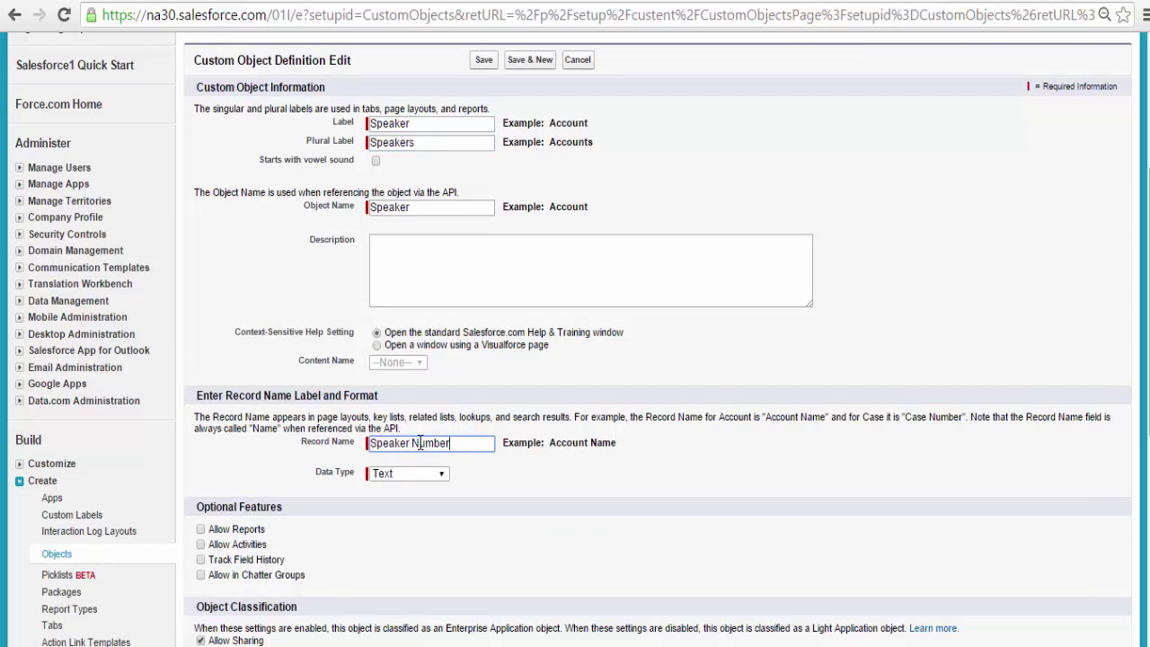
pyautogui.click(422, 474)
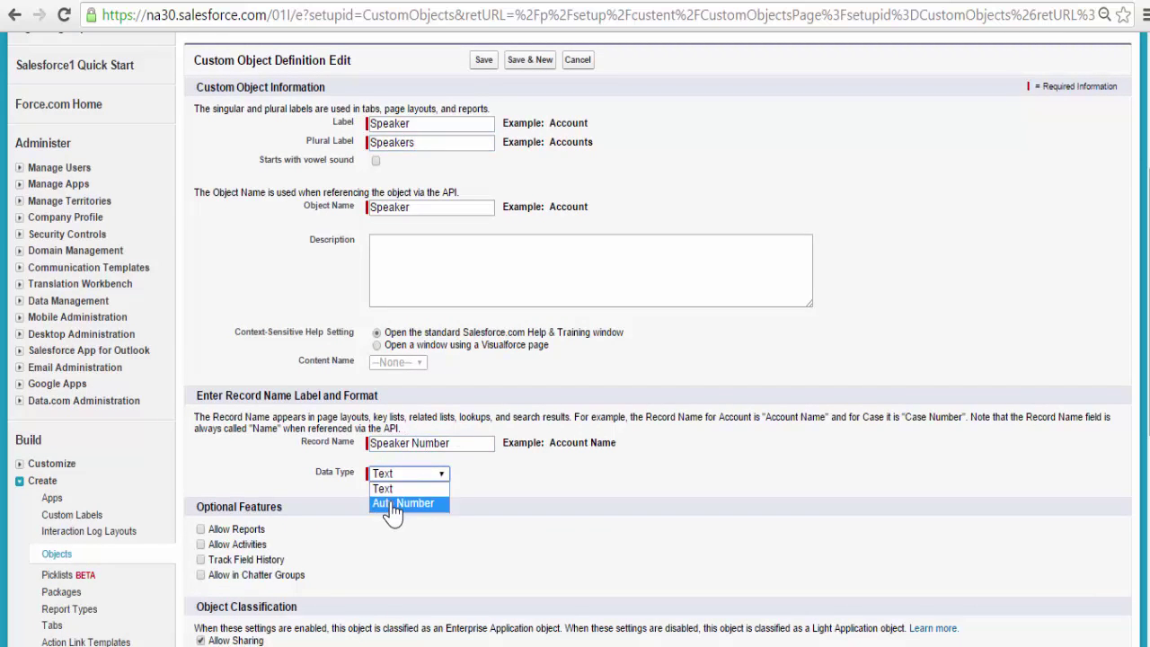
pyautogui.click(411, 502)
pyautogui.scroll(-1, 746, 407)
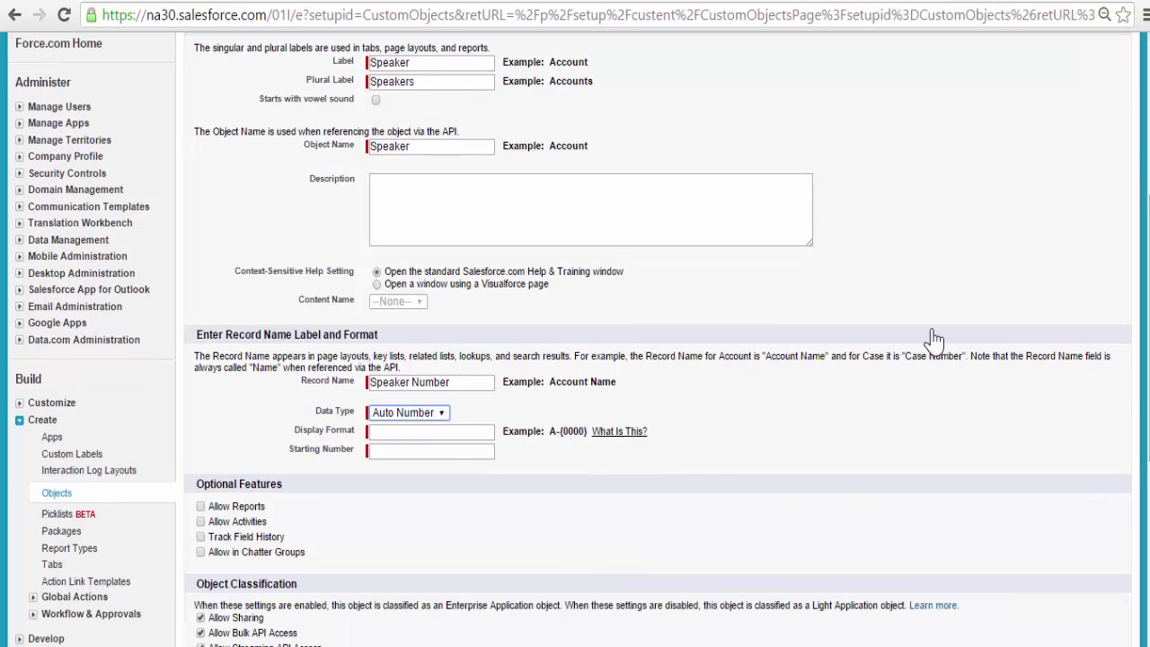
pyautogui.click(433, 433)
pyautogui.write('SP')
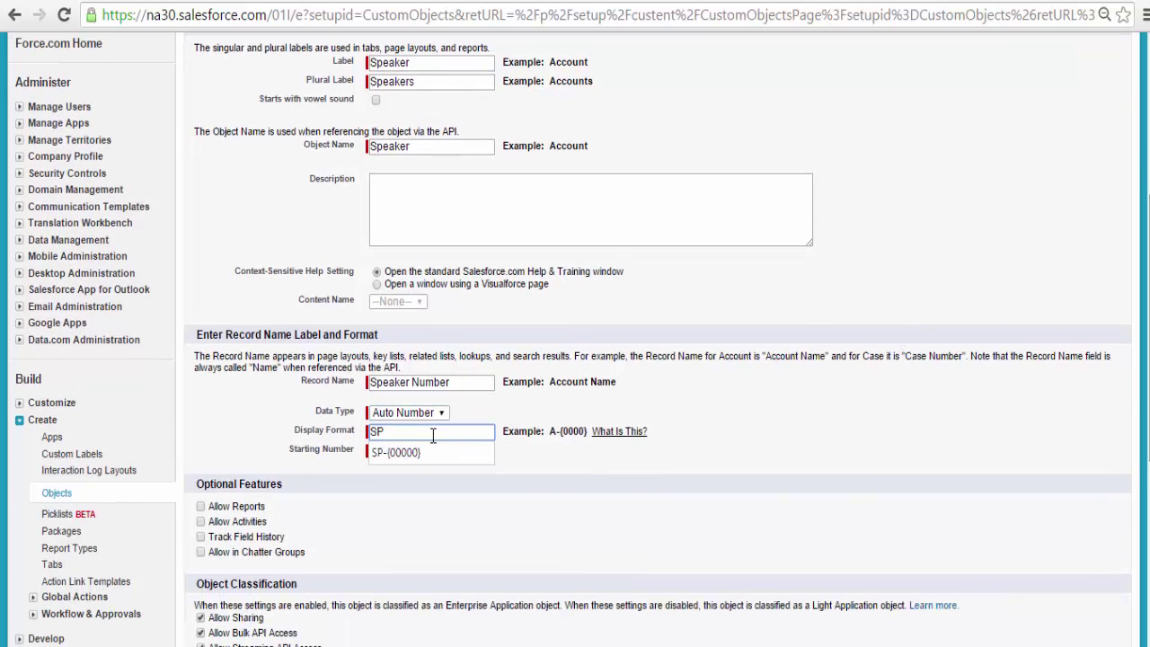
pyautogui.press('Down')
pyautogui.press('Tab')
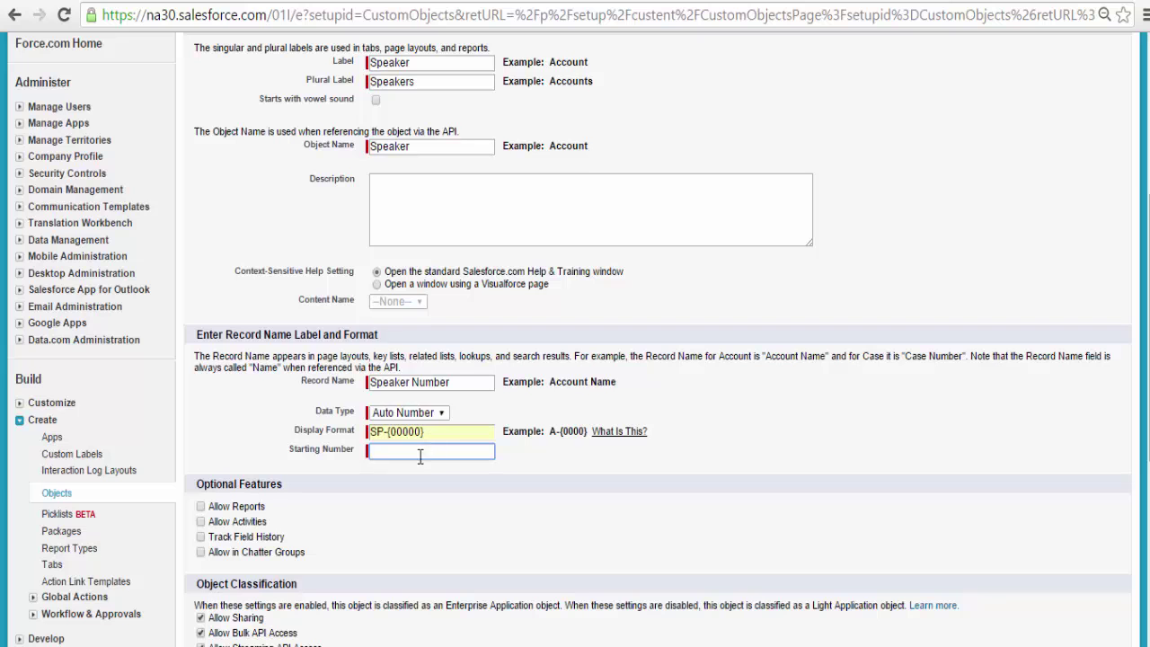
pyautogui.write('1')
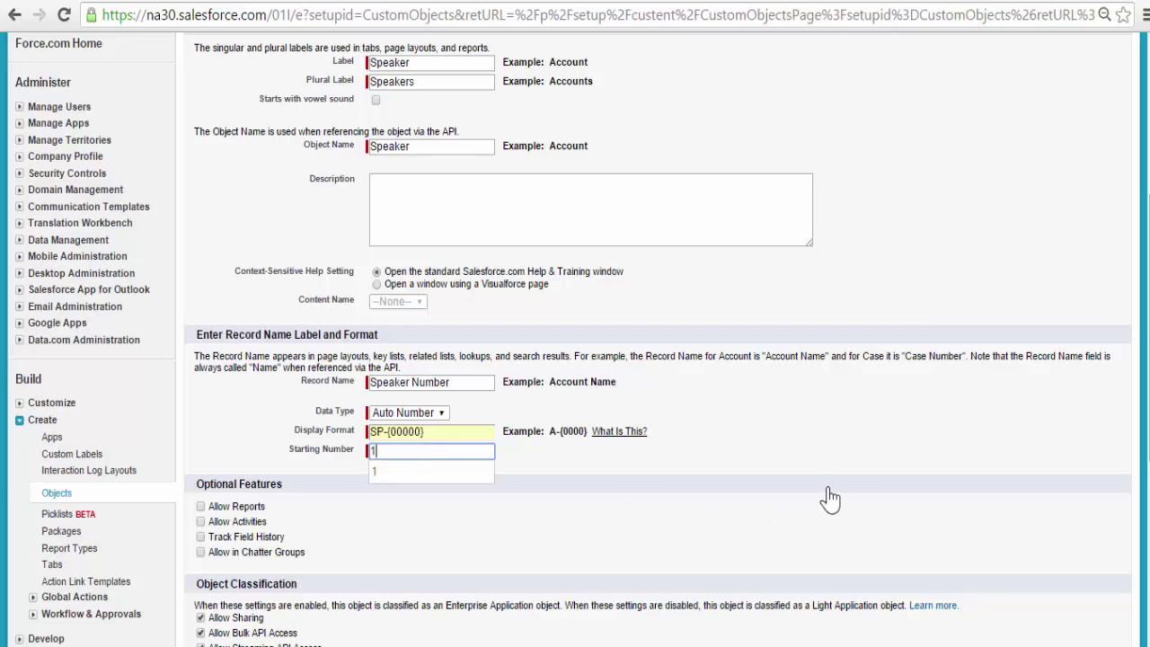
pyautogui.click(885, 413)
# Step: Enable activities and save the Speaker object
pyautogui.scroll(-3, 428, 375)
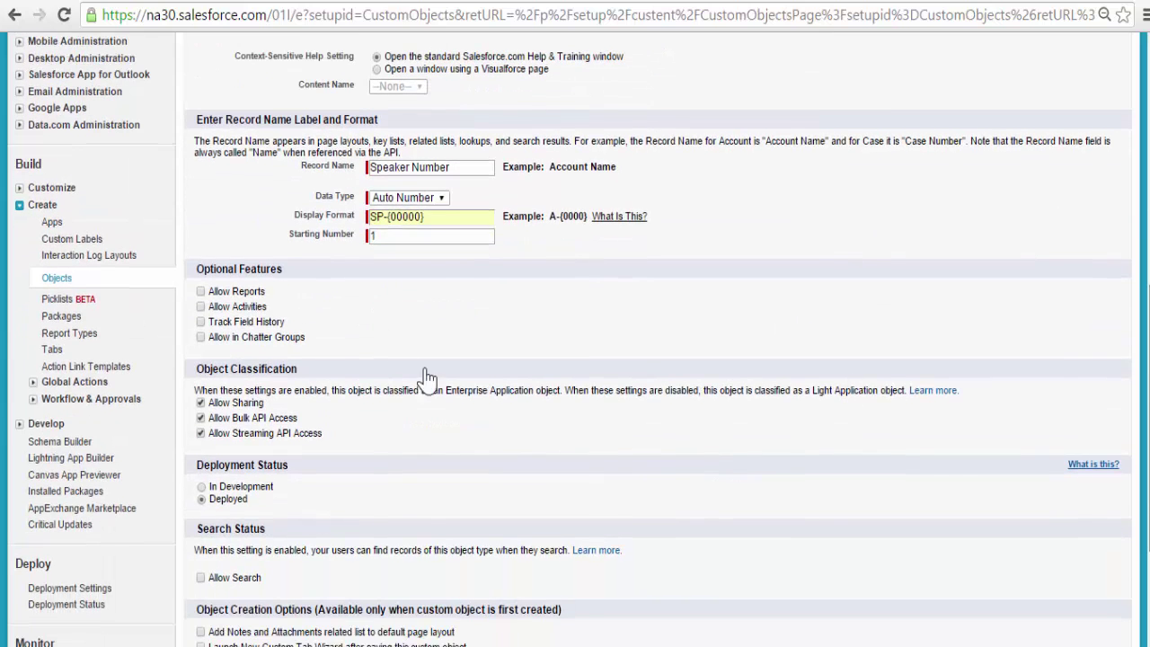
pyautogui.click(200, 307)
pyautogui.scroll(-2, 1058, 440)
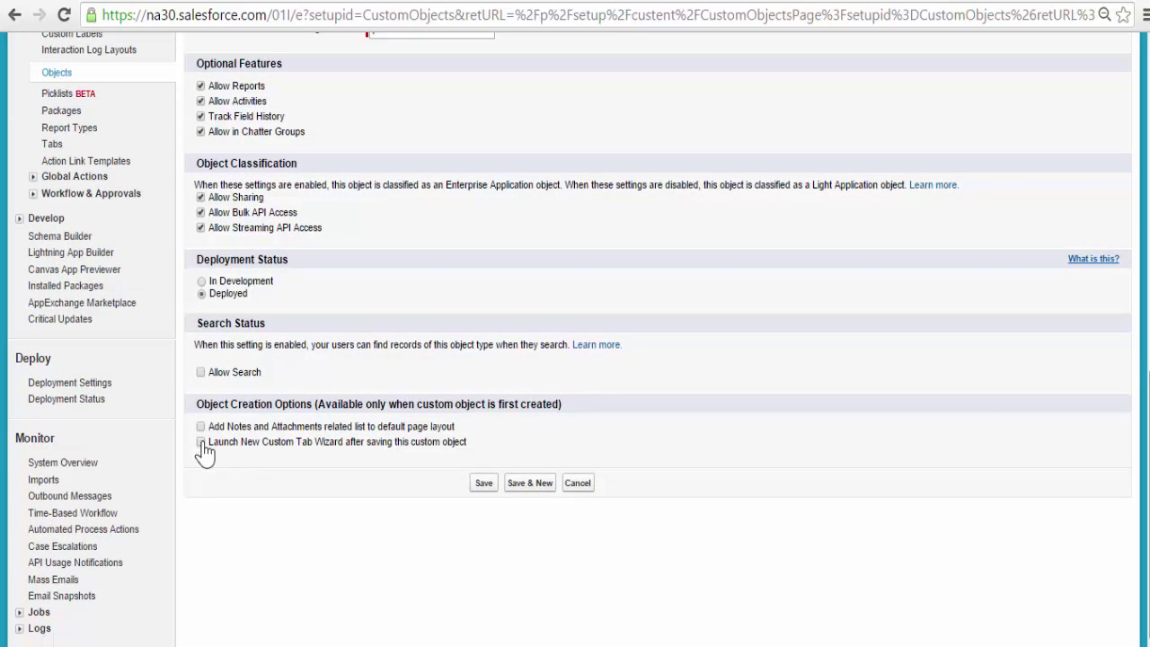
pyautogui.click(484, 486)
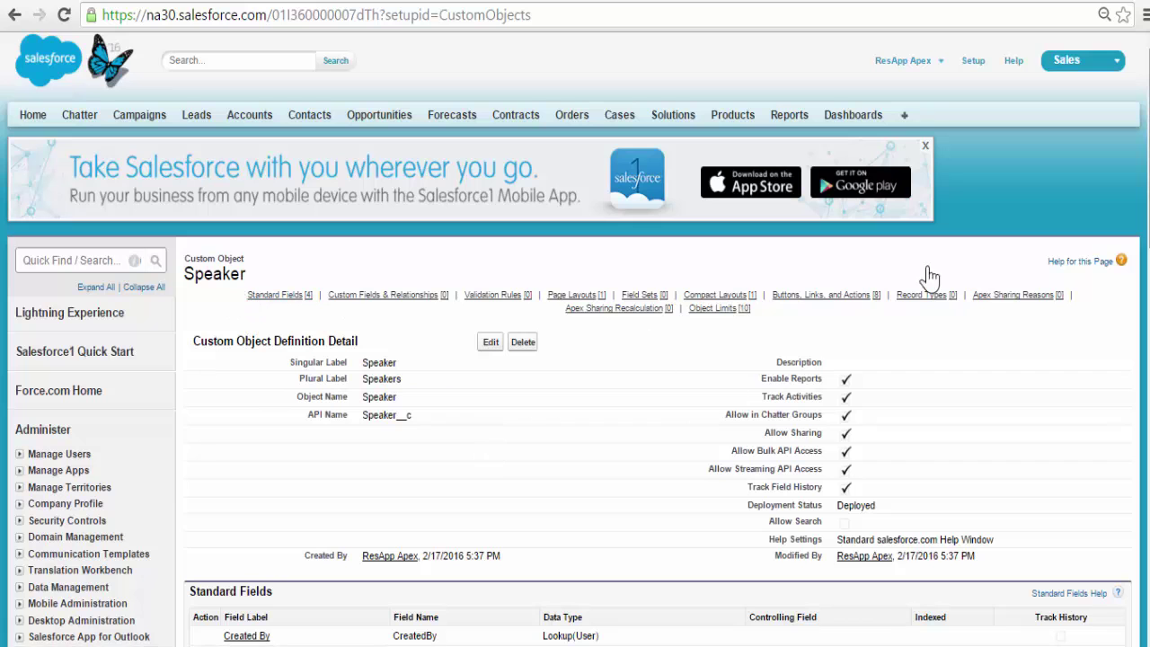
# Step: Add a new Text-type custom field to the Speaker object
pyautogui.scroll(-2, 575, 404)
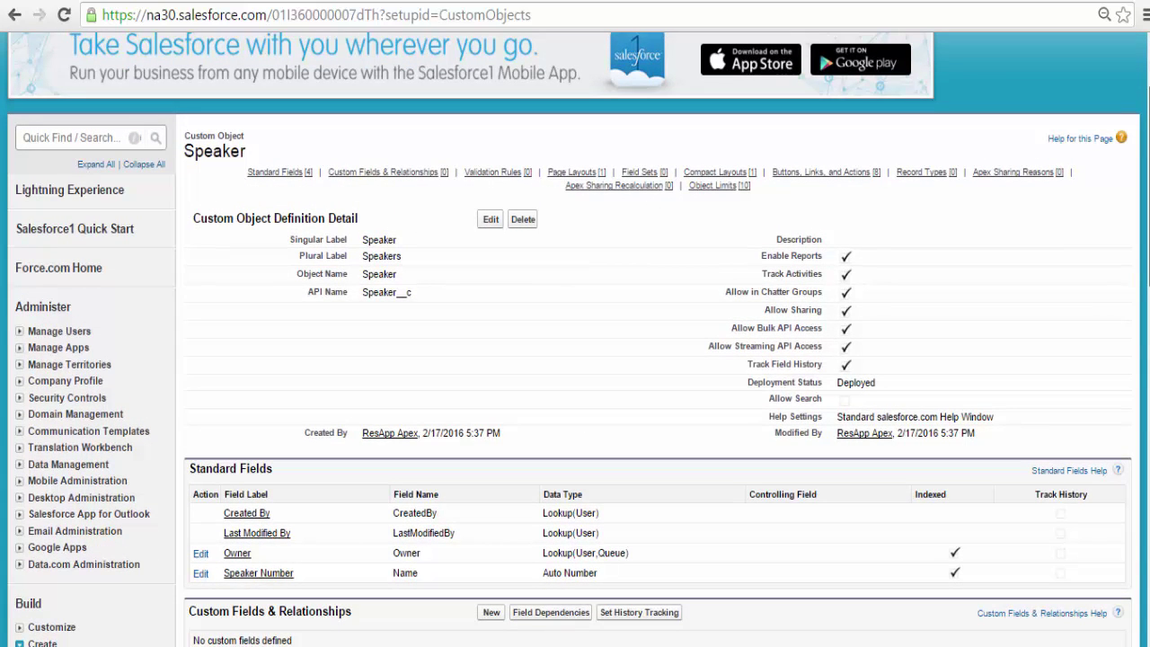
pyautogui.scroll(-2, 575, 359)
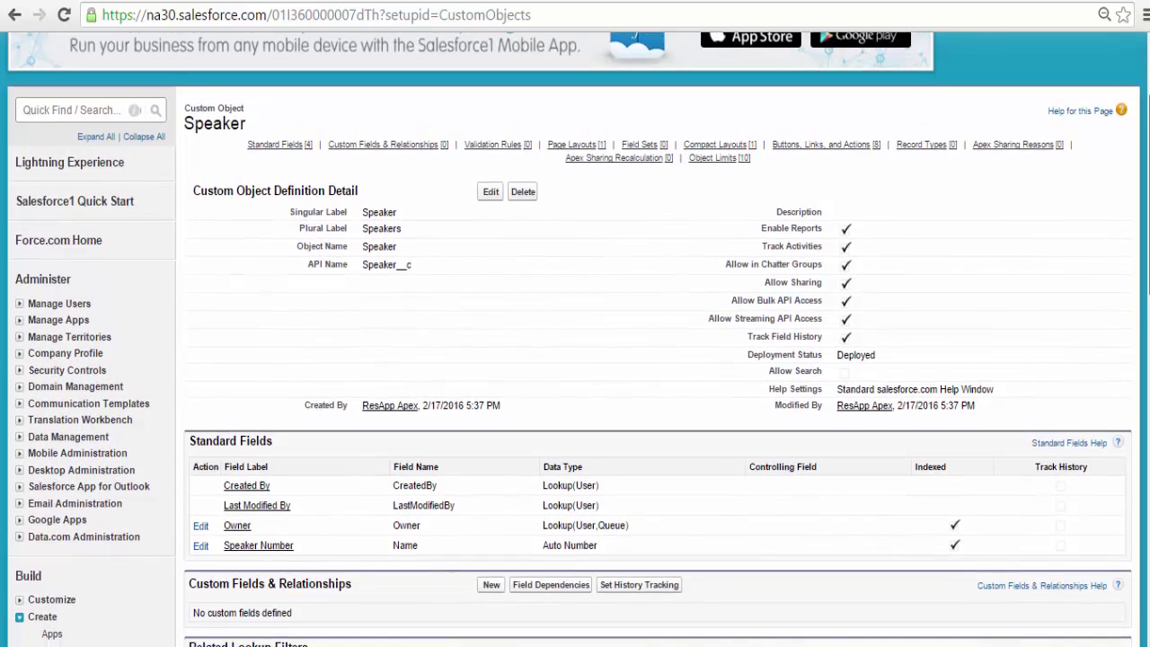
pyautogui.scroll(-2, 647, 353)
pyautogui.click(487, 375)
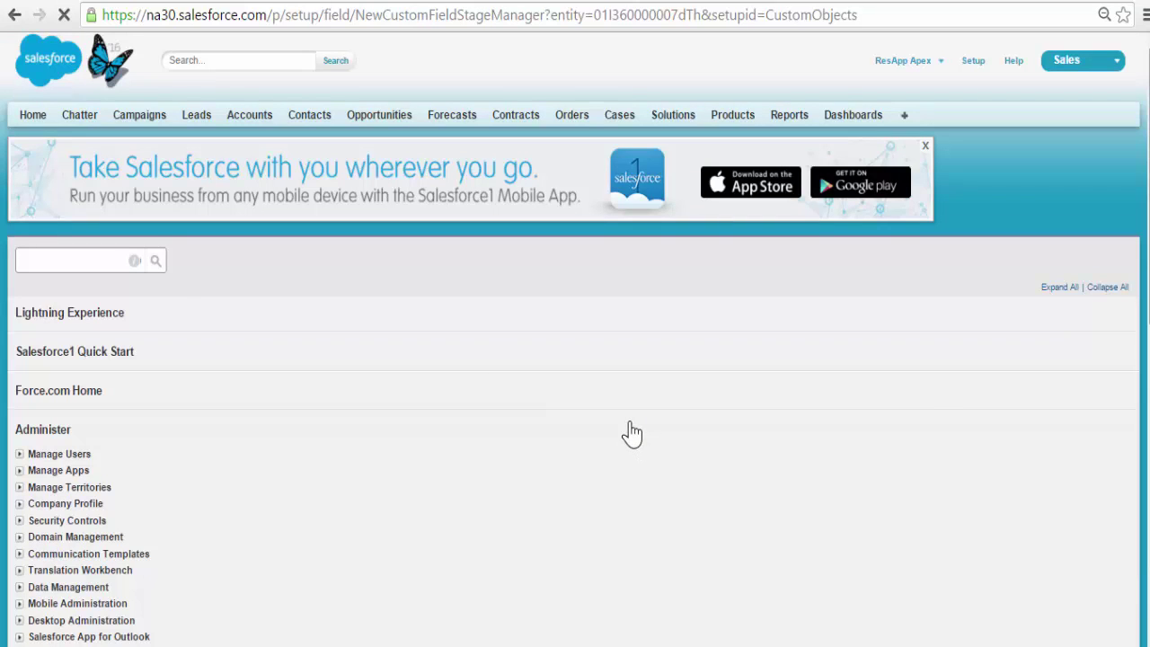
pyautogui.scroll(-5, 328, 472)
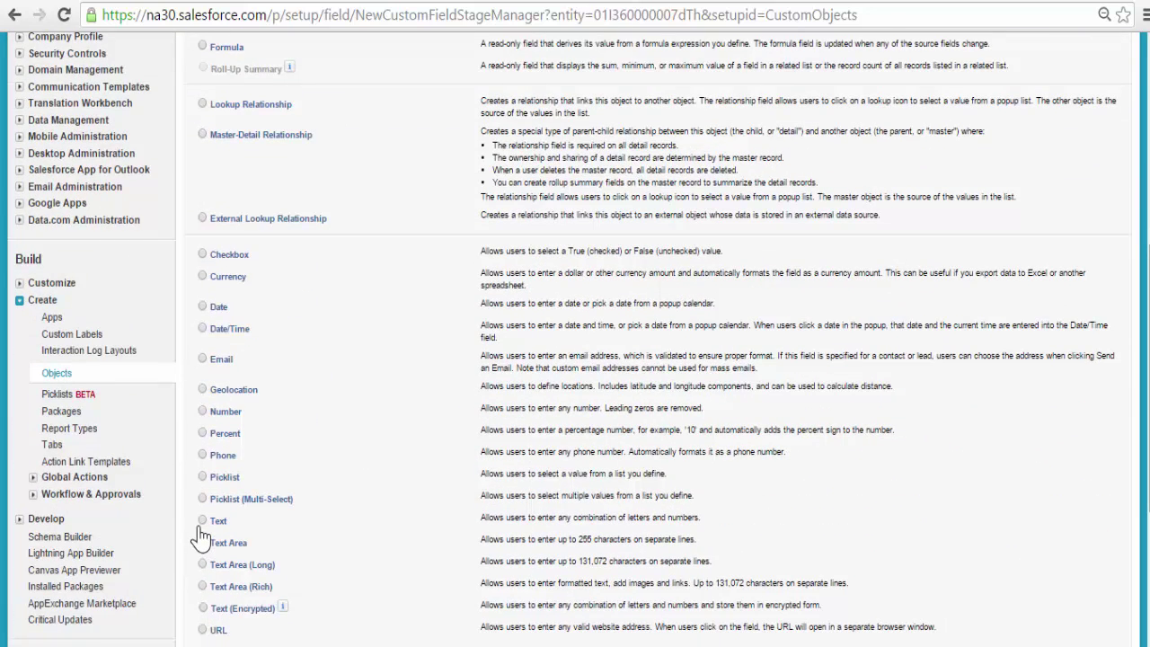
pyautogui.click(202, 521)
pyautogui.scroll(-2, 1075, 503)
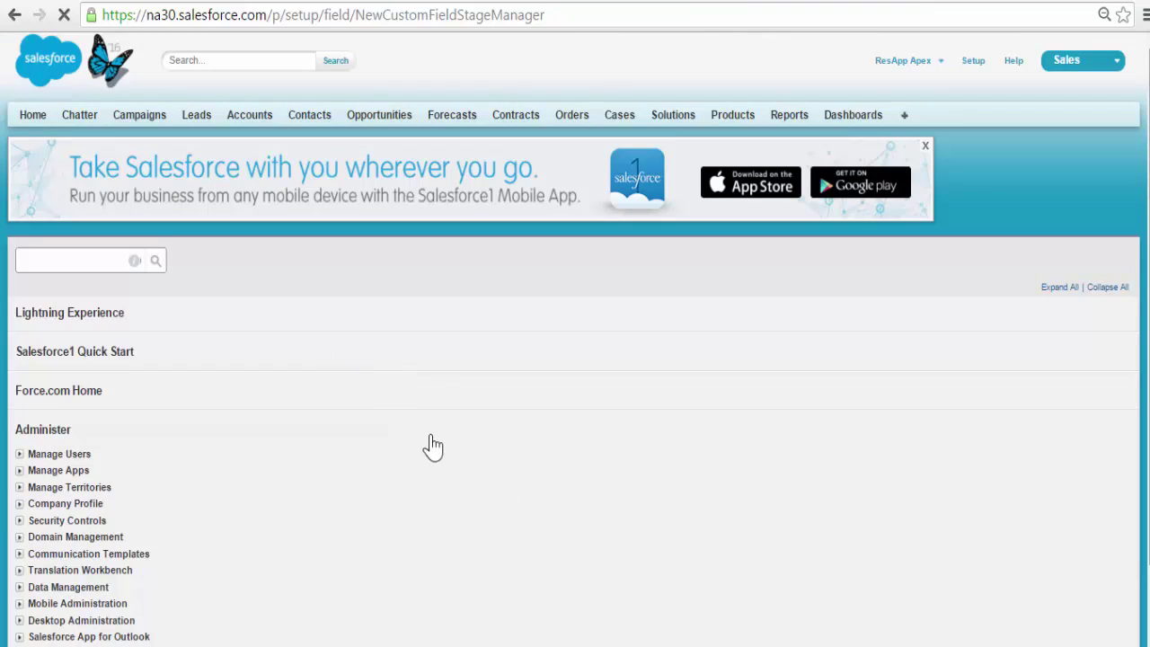
# Step: Label the field First Name with a length of 30
pyautogui.click(408, 387)
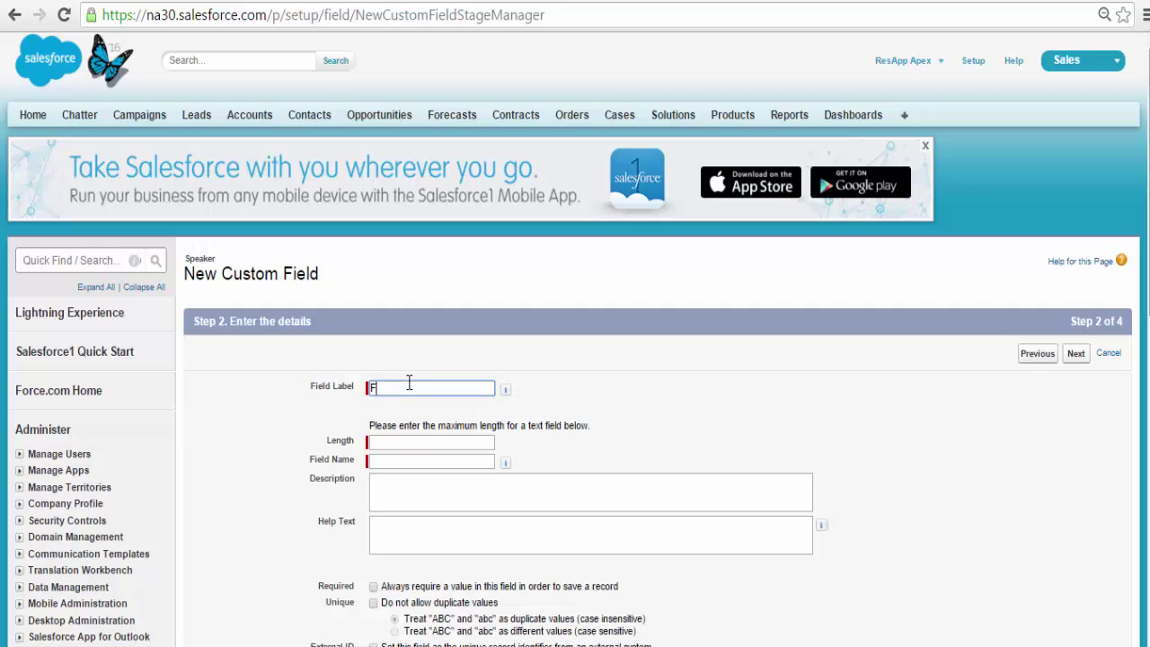
pyautogui.write('Firs')
pyautogui.press('Down')
pyautogui.press('Return')
pyautogui.press('Tab')
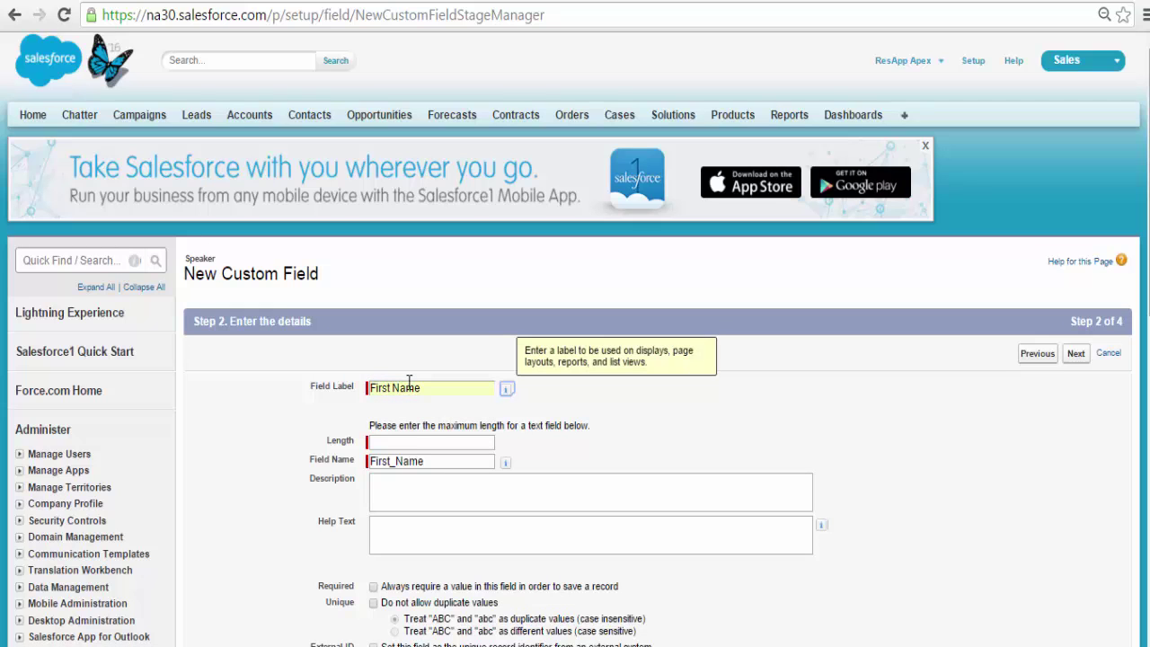
pyautogui.click(399, 441)
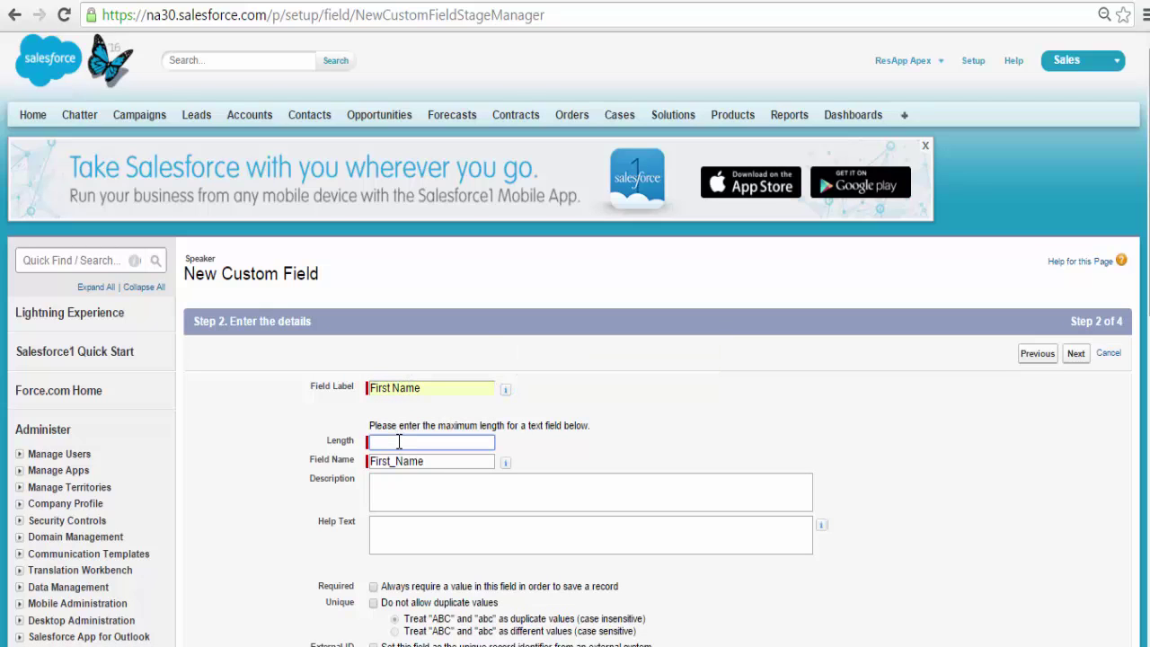
pyautogui.write('30')
pyautogui.press('Tab')
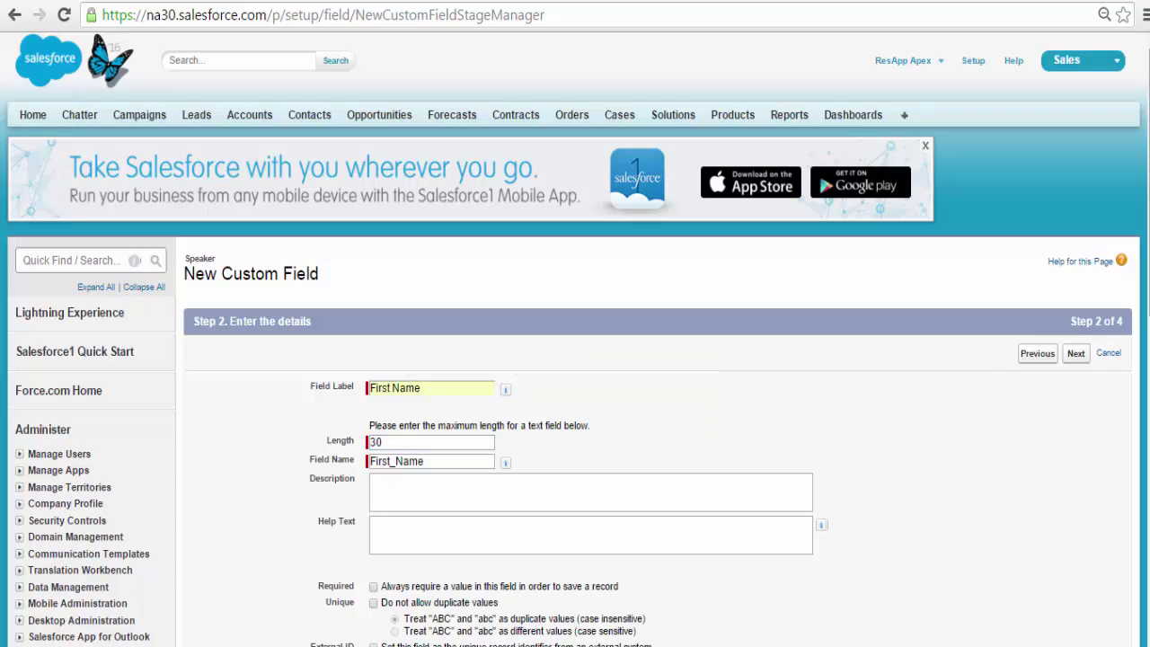
# Step: Keep default security and Speaker Layout, then save First Name
pyautogui.scroll(-4, 1057, 458)
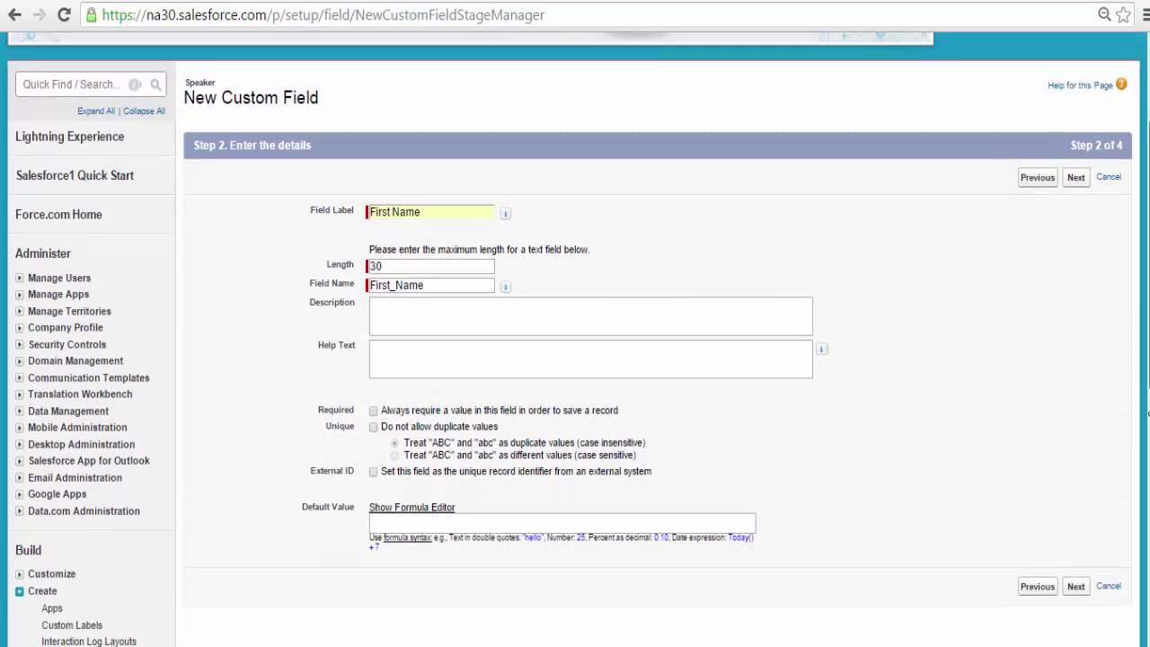
pyautogui.click(1075, 412)
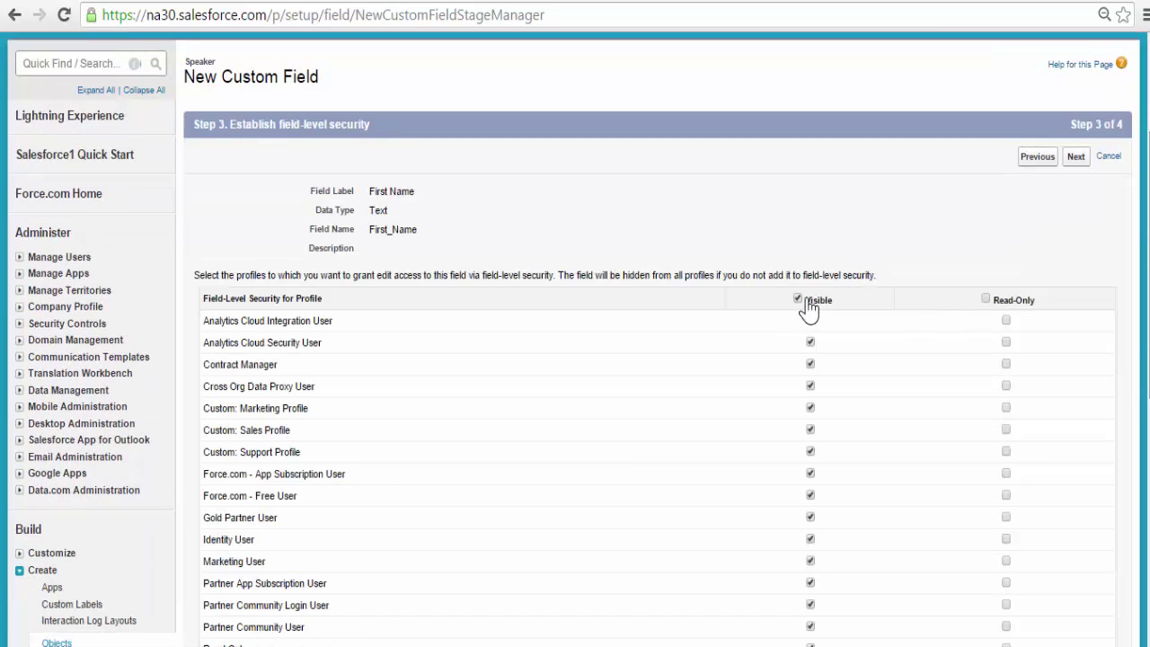
pyautogui.click(1075, 156)
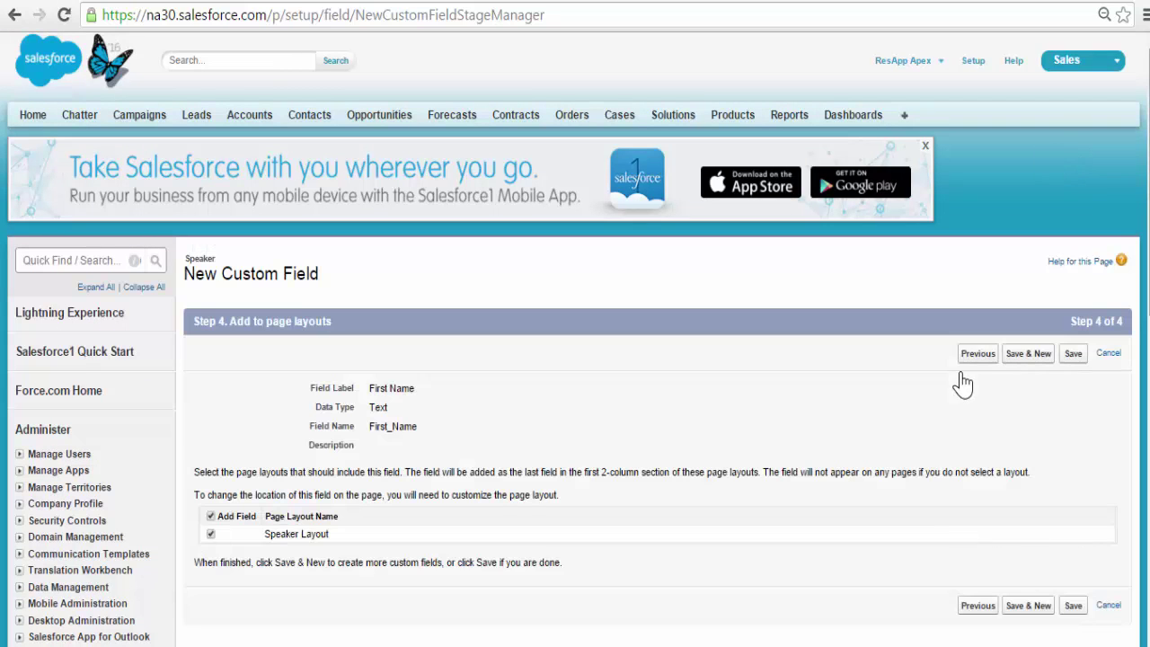
pyautogui.click(1028, 606)
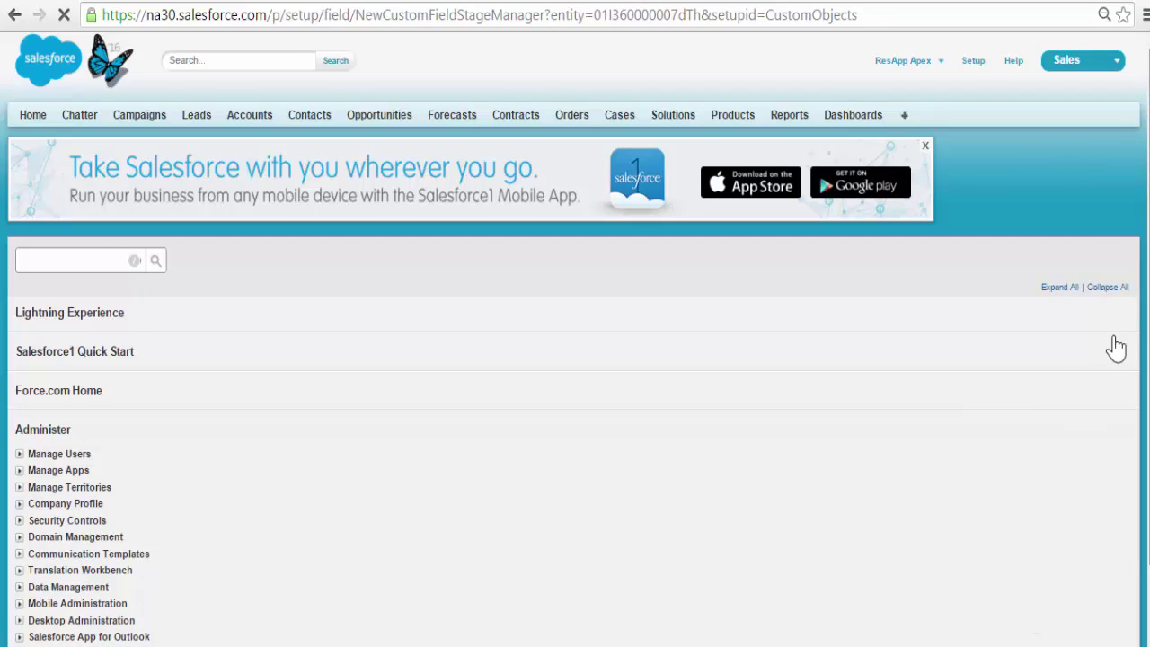
# Step: Label the new text field Last Name with a length of 30
pyautogui.scroll(-3, 1146, 306)
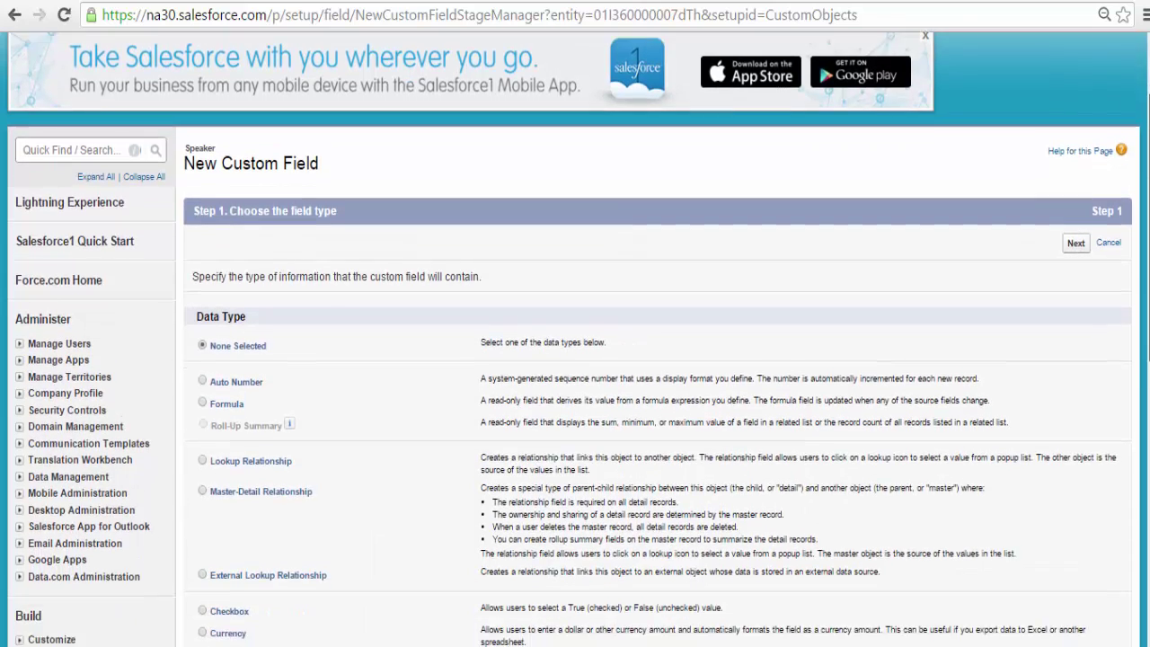
pyautogui.scroll(-2, 426, 545)
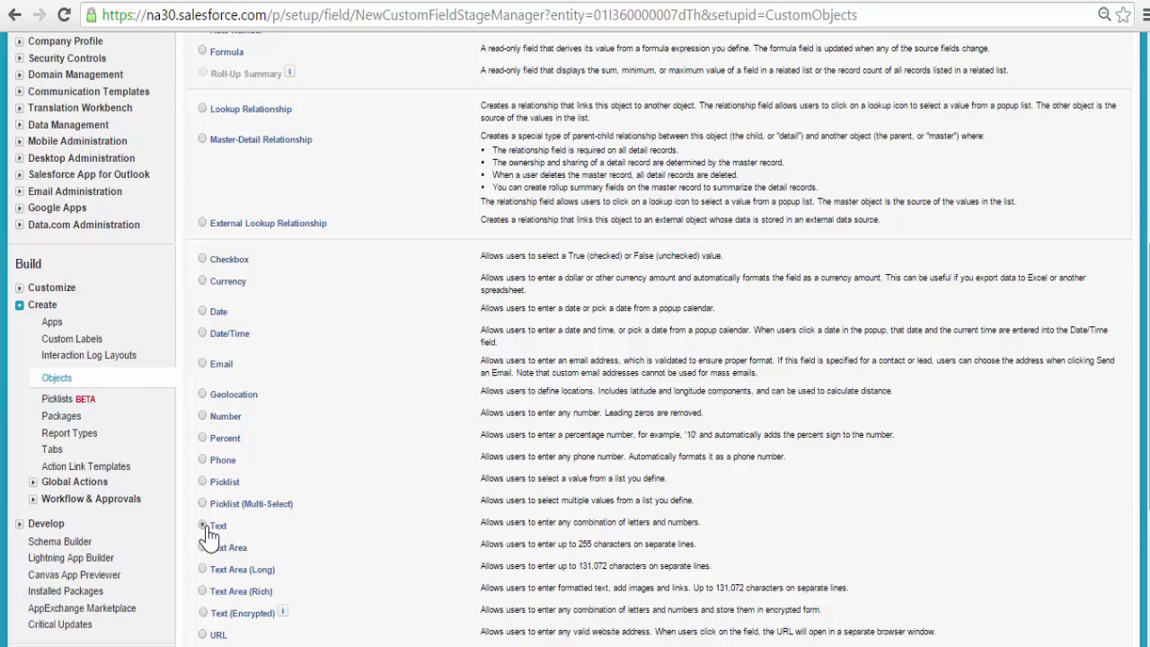
pyautogui.scroll(-3, 1069, 406)
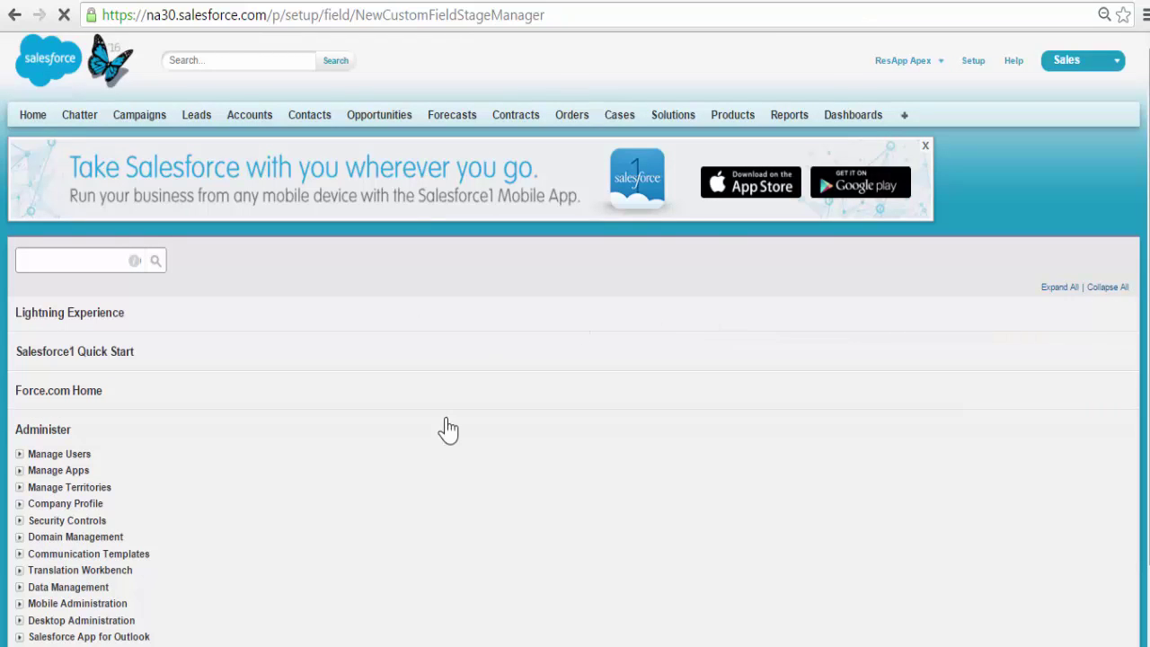
pyautogui.click(419, 386)
pyautogui.write('La')
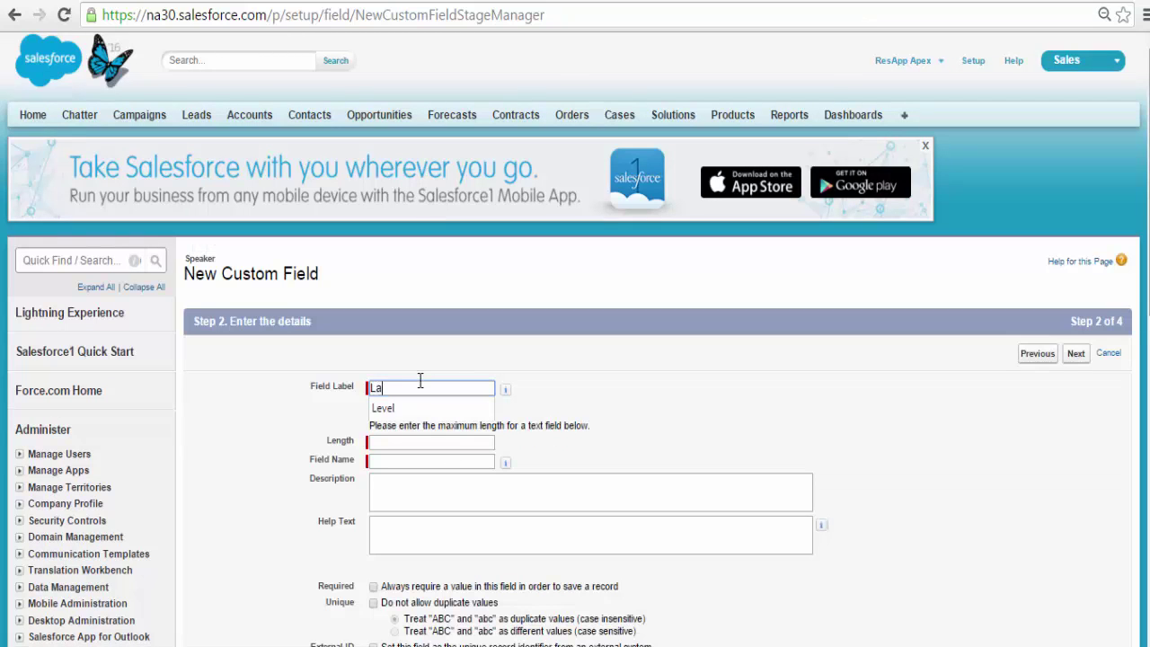
pyautogui.write('st')
pyautogui.press('Down')
pyautogui.press('Tab')
pyautogui.click(381, 440)
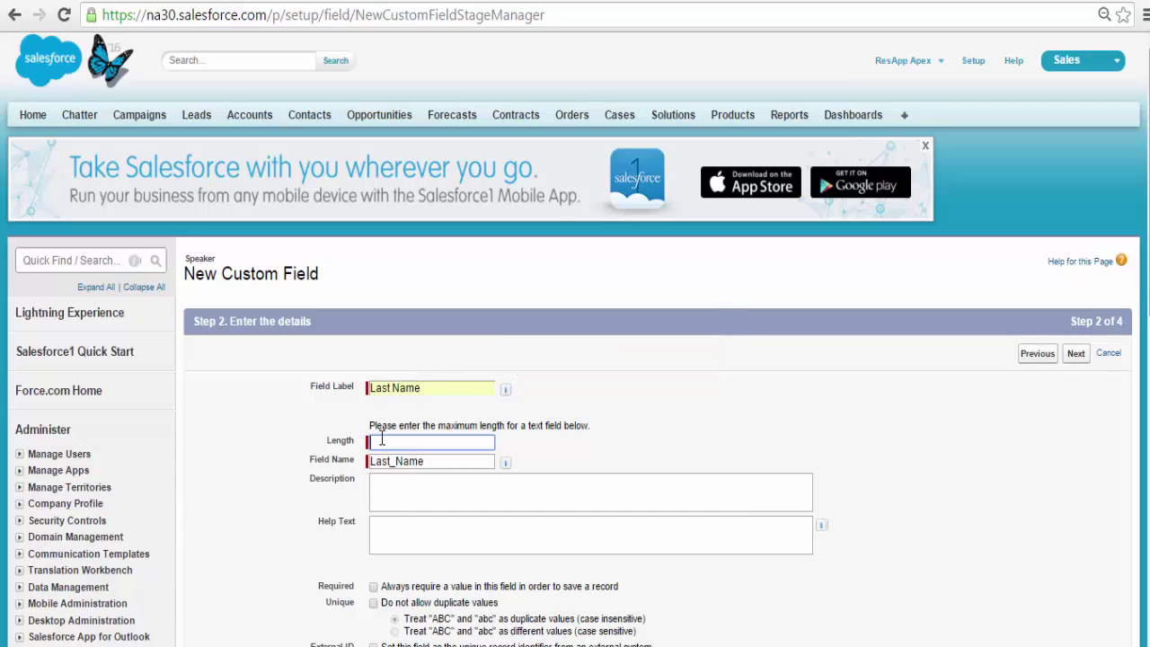
pyautogui.write('30')
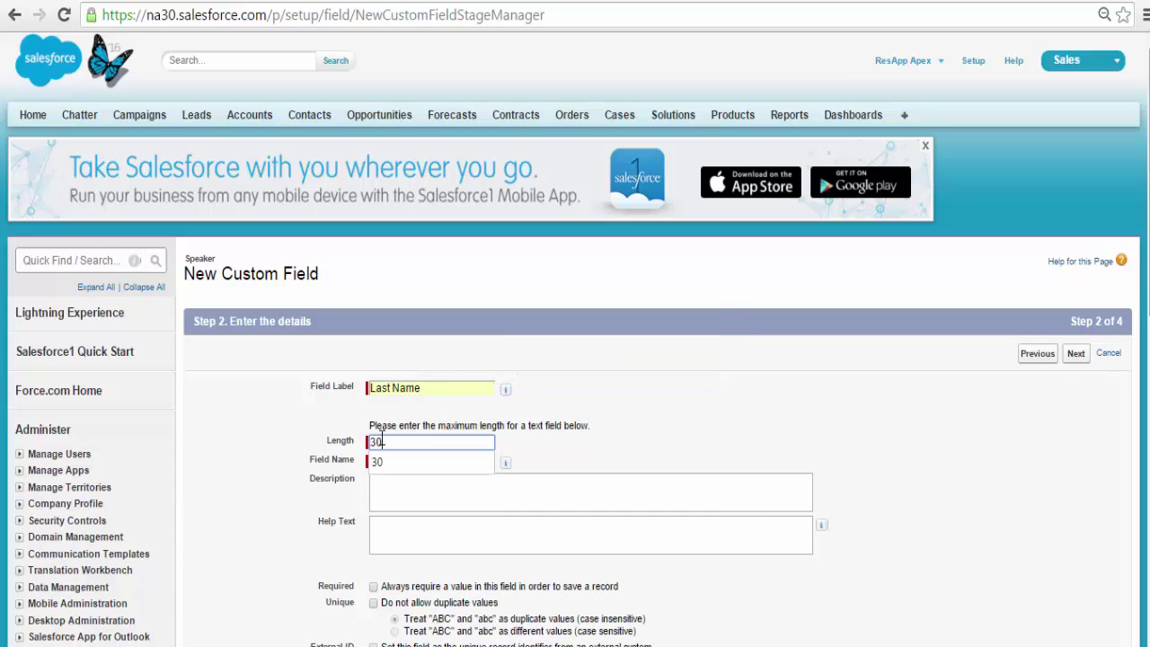
pyautogui.click(773, 395)
pyautogui.scroll(-3, 772, 395)
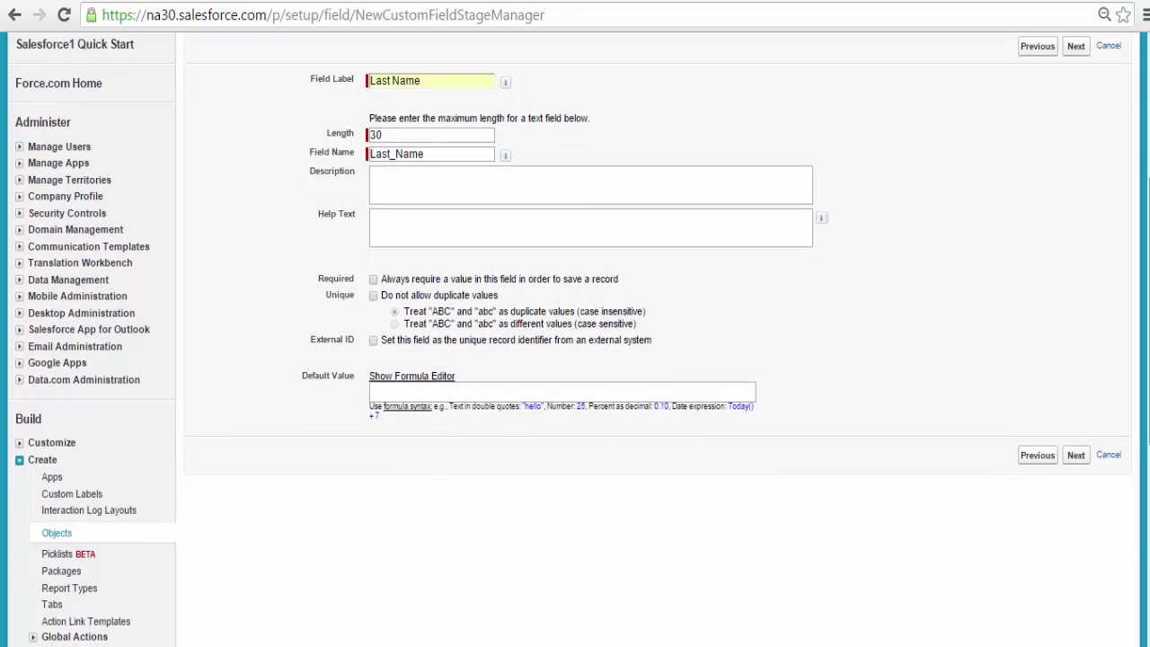
# Step: Accept default security and Speaker Layout, then save Last Name
pyautogui.click(1077, 458)
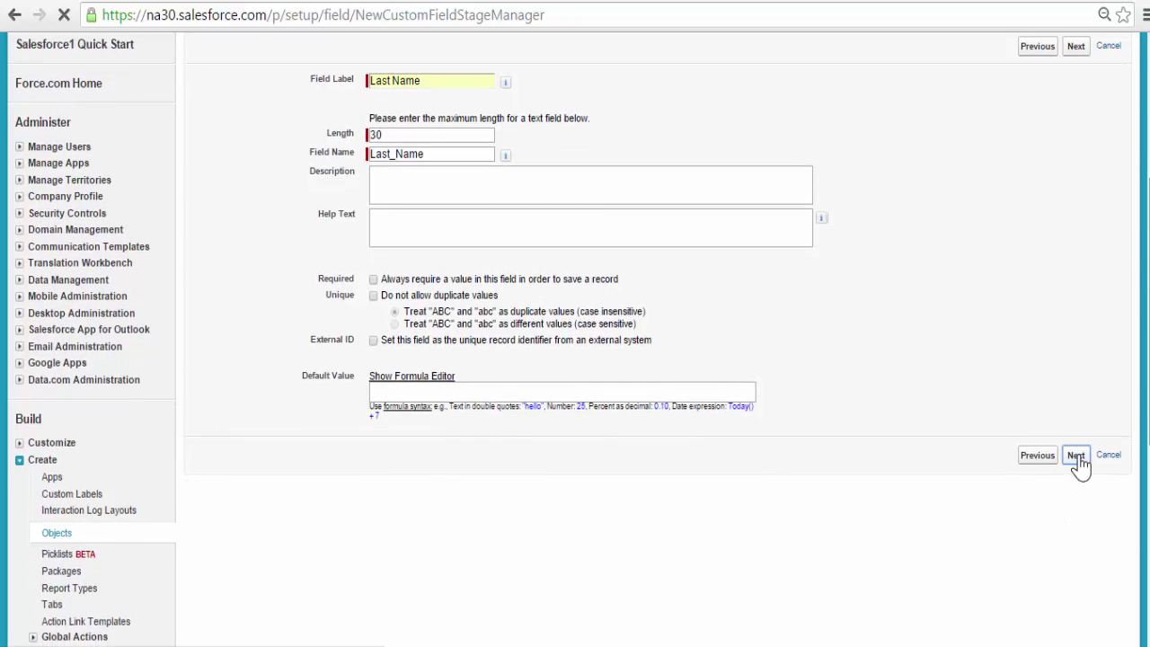
pyautogui.scroll(-1, 575, 360)
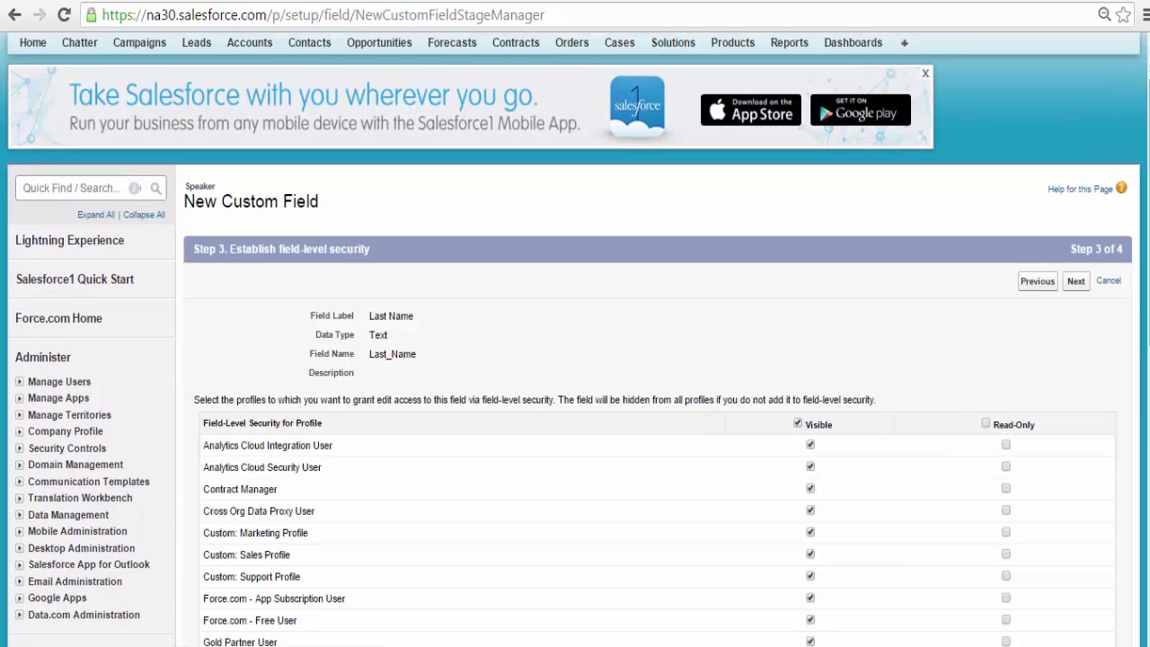
pyautogui.click(1076, 296)
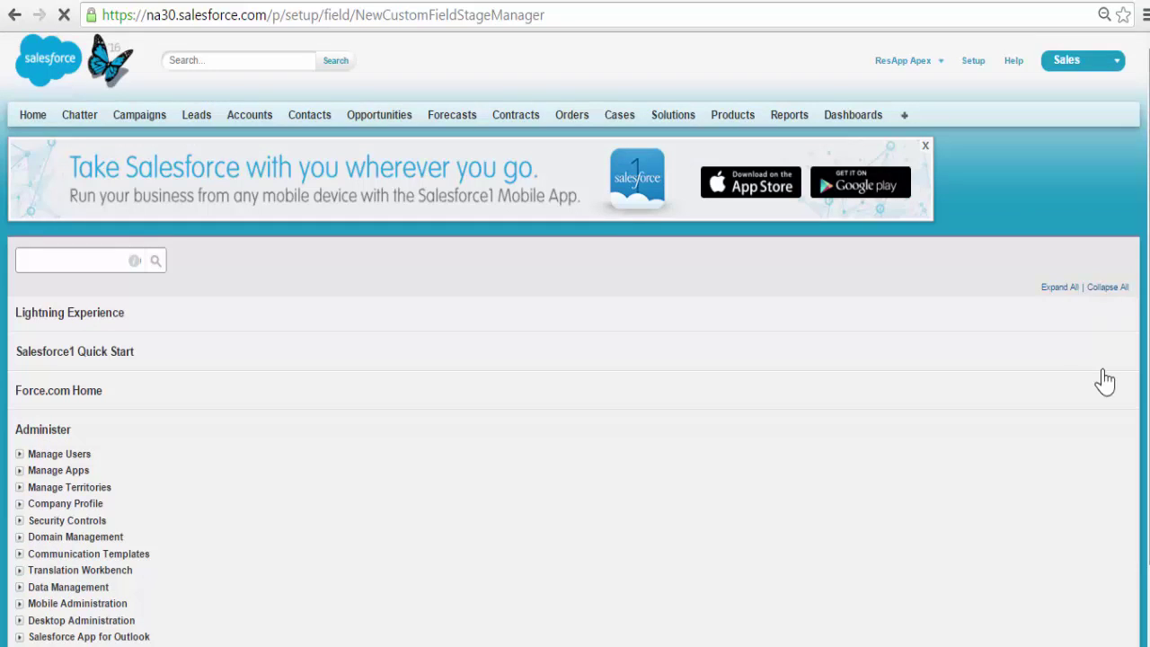
pyautogui.scroll(-1, 1145, 286)
pyautogui.scroll(-1, 1146, 285)
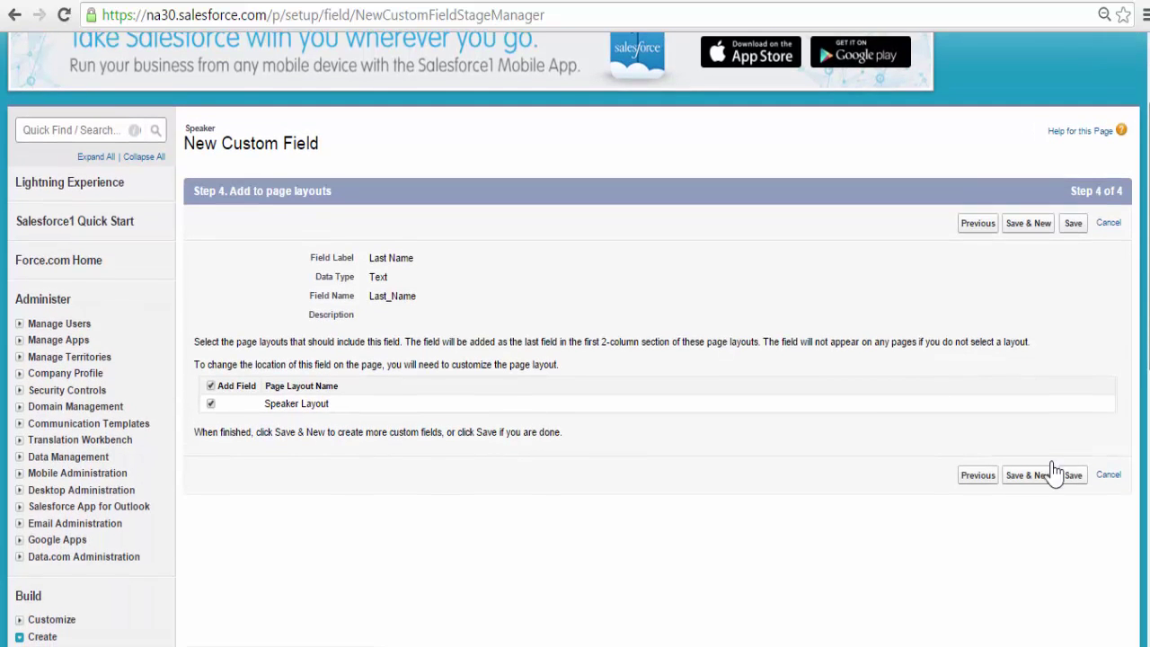
pyautogui.click(1044, 483)
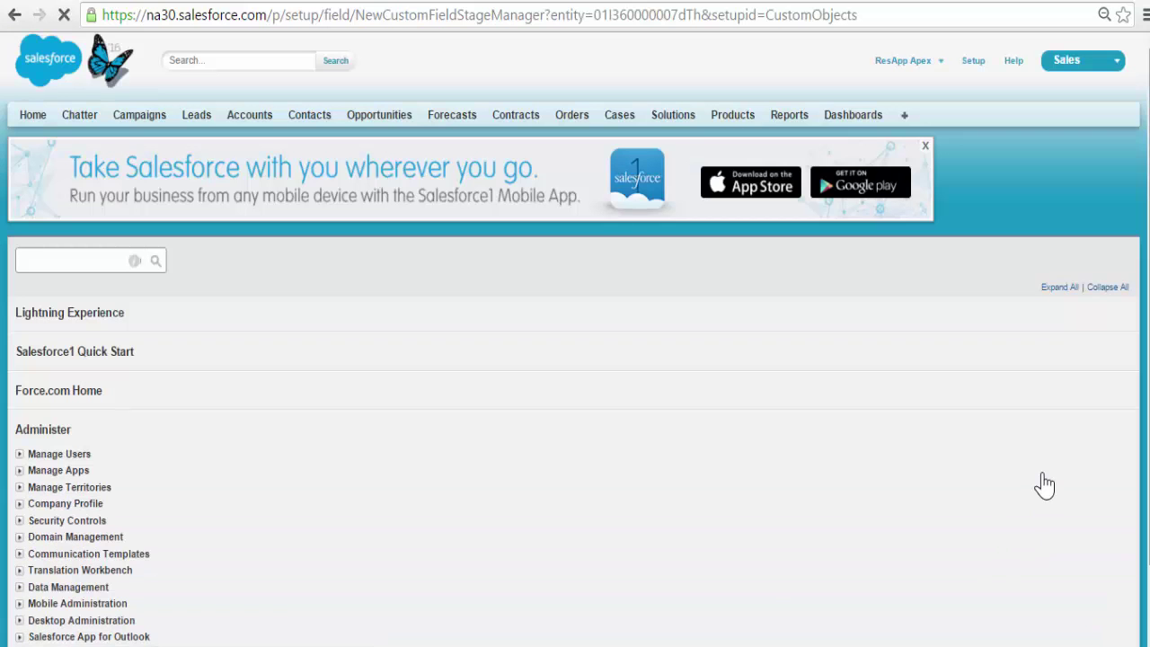
# Step: Create an Email-type field labelled Email and advance to the page layout step
pyautogui.scroll(-1, 1145, 325)
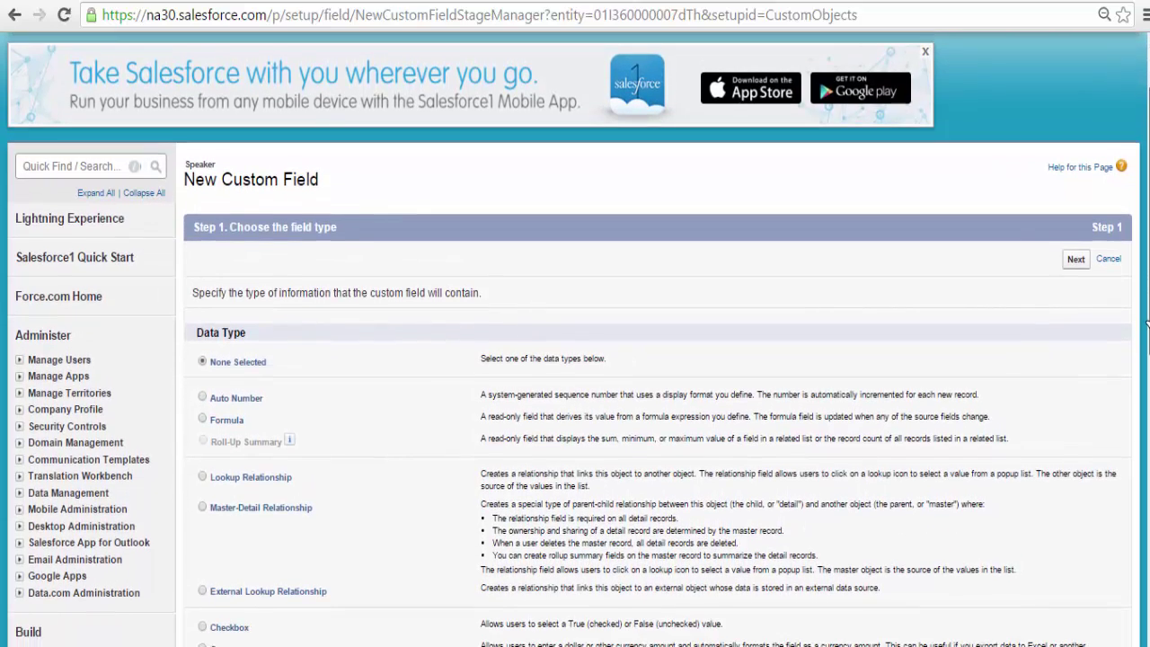
pyautogui.moveTo(1146, 325); pyautogui.dragTo(1146, 526)
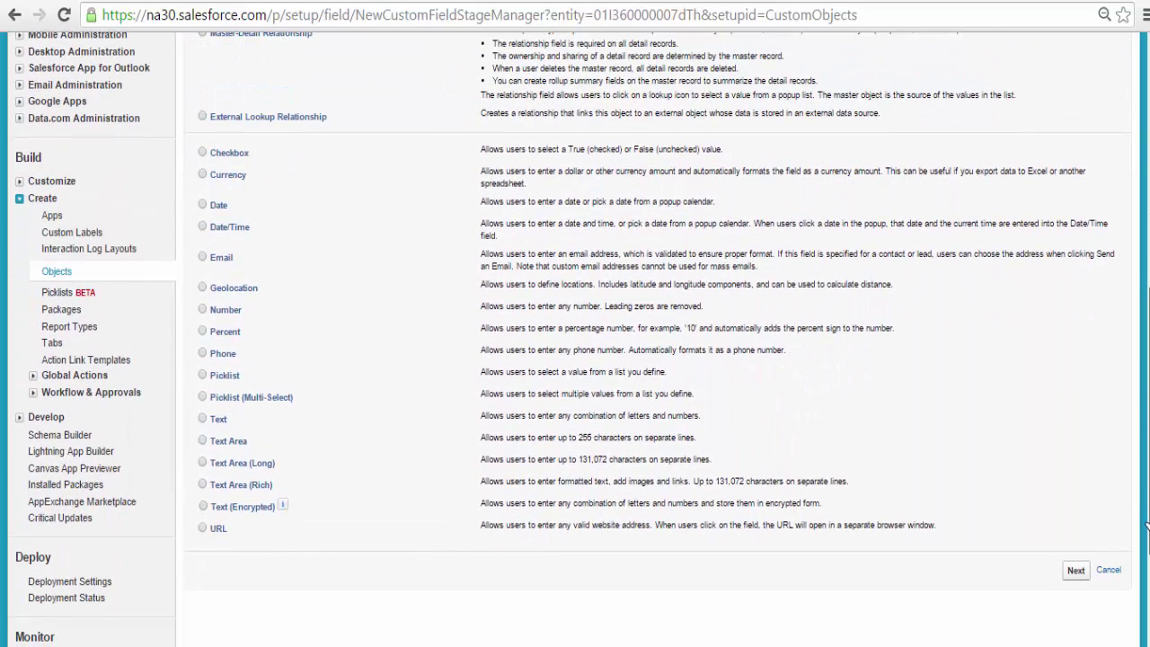
pyautogui.scroll(1, 485, 363)
pyautogui.click(203, 311)
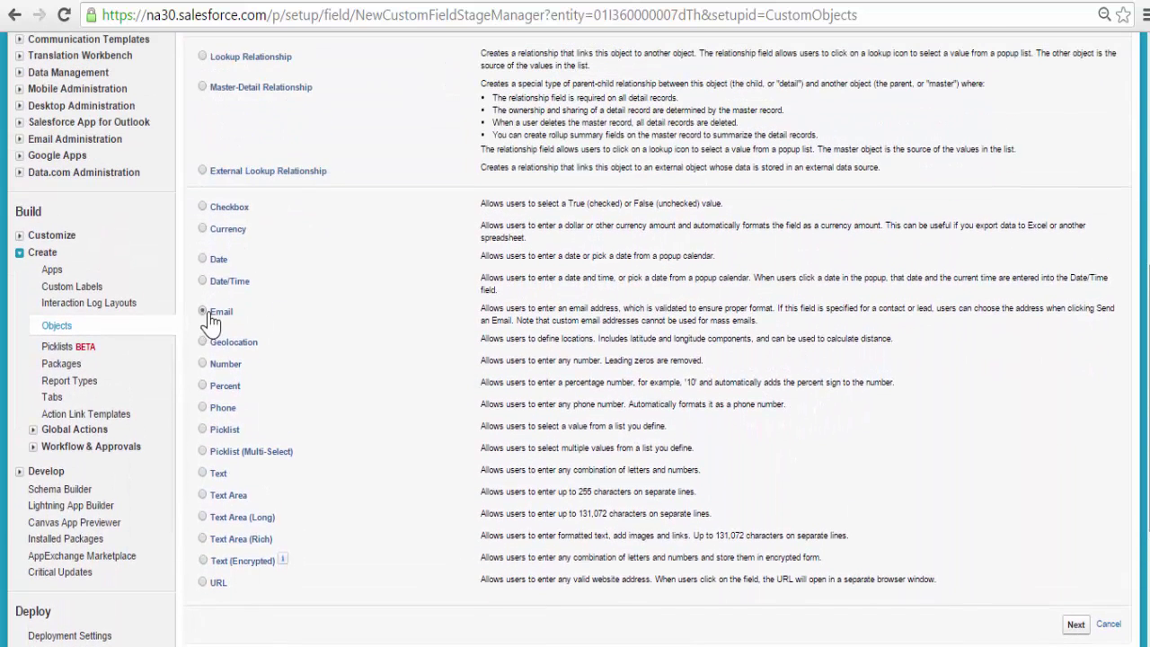
pyautogui.click(1075, 624)
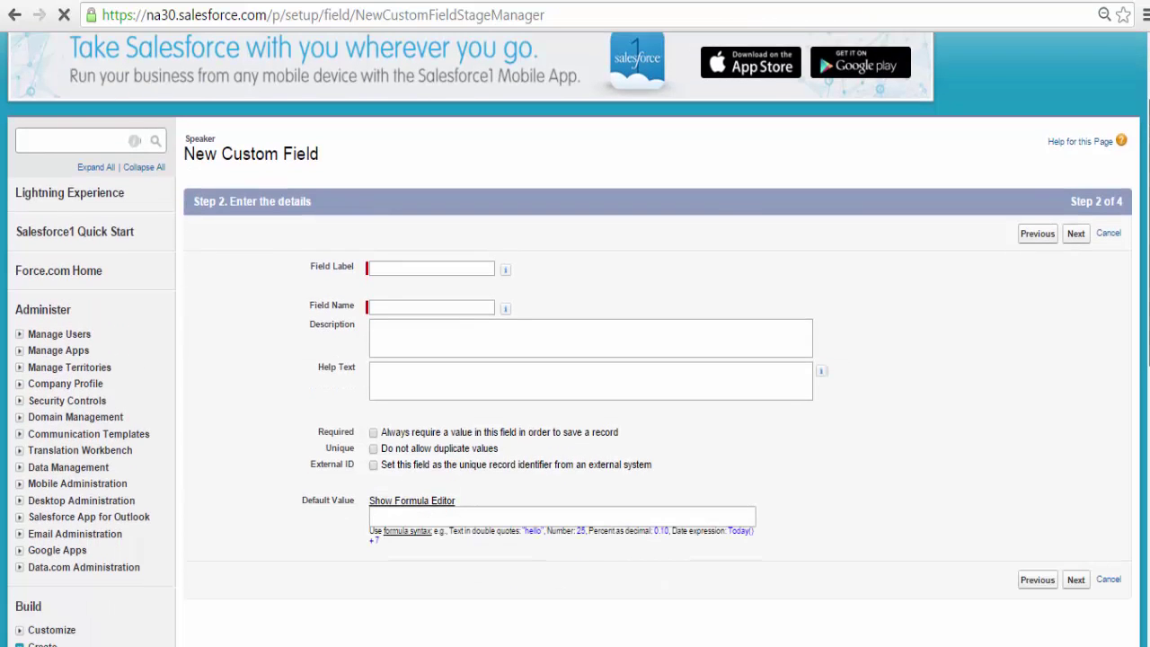
pyautogui.click(419, 267)
pyautogui.write('Email')
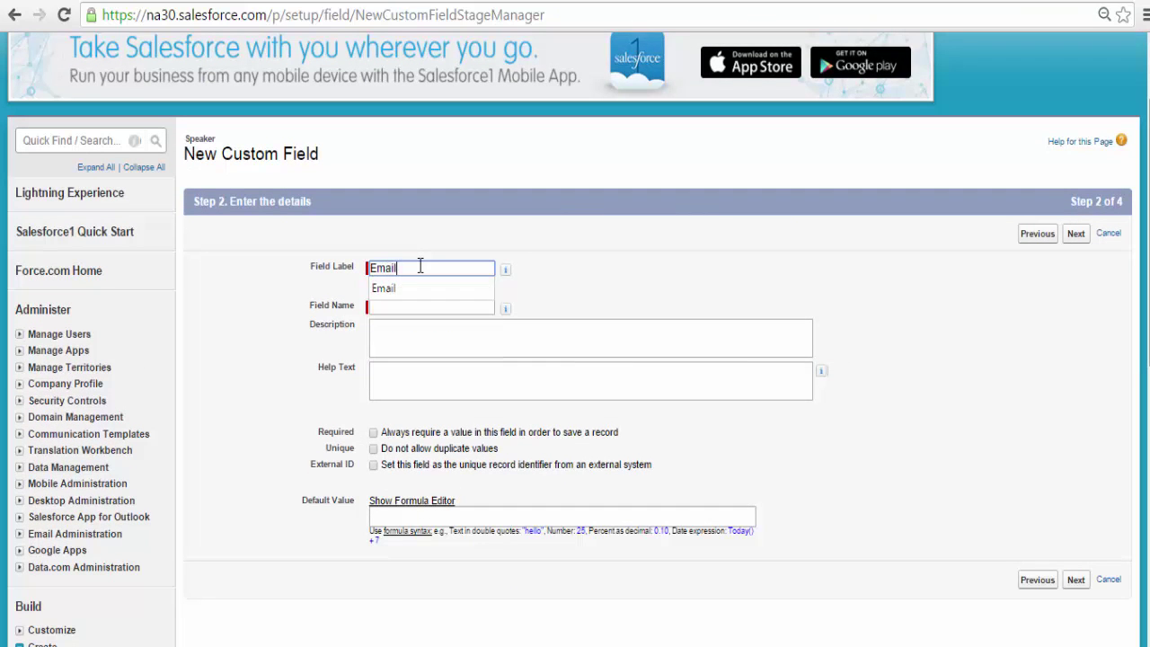
pyautogui.press('Tab')
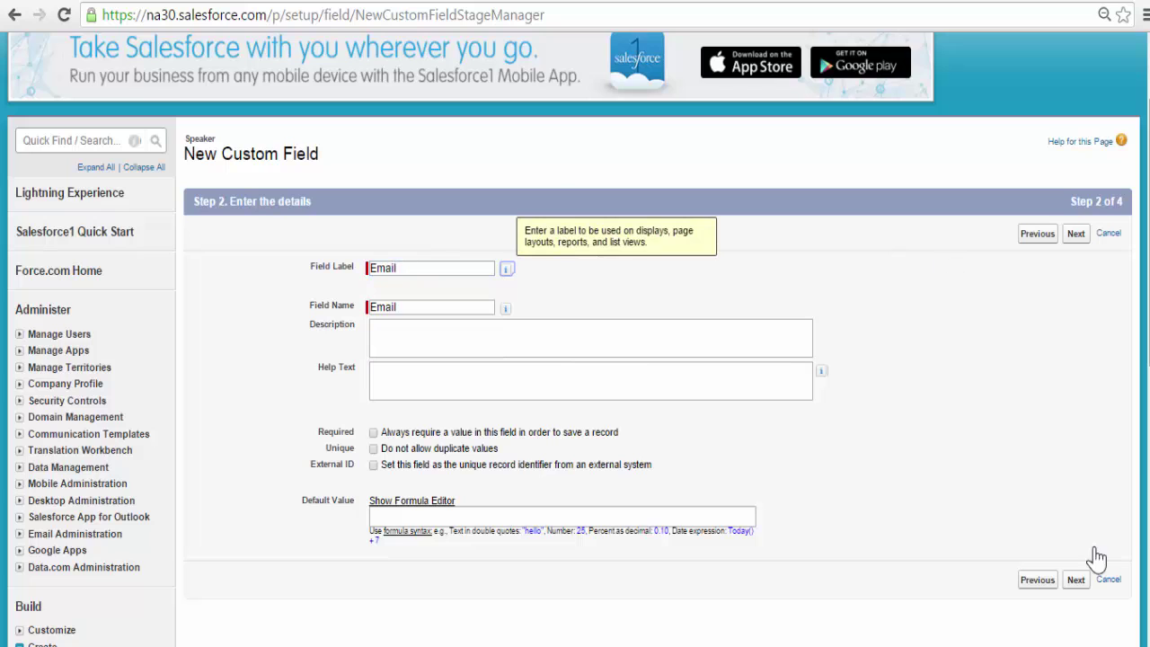
pyautogui.click(1075, 580)
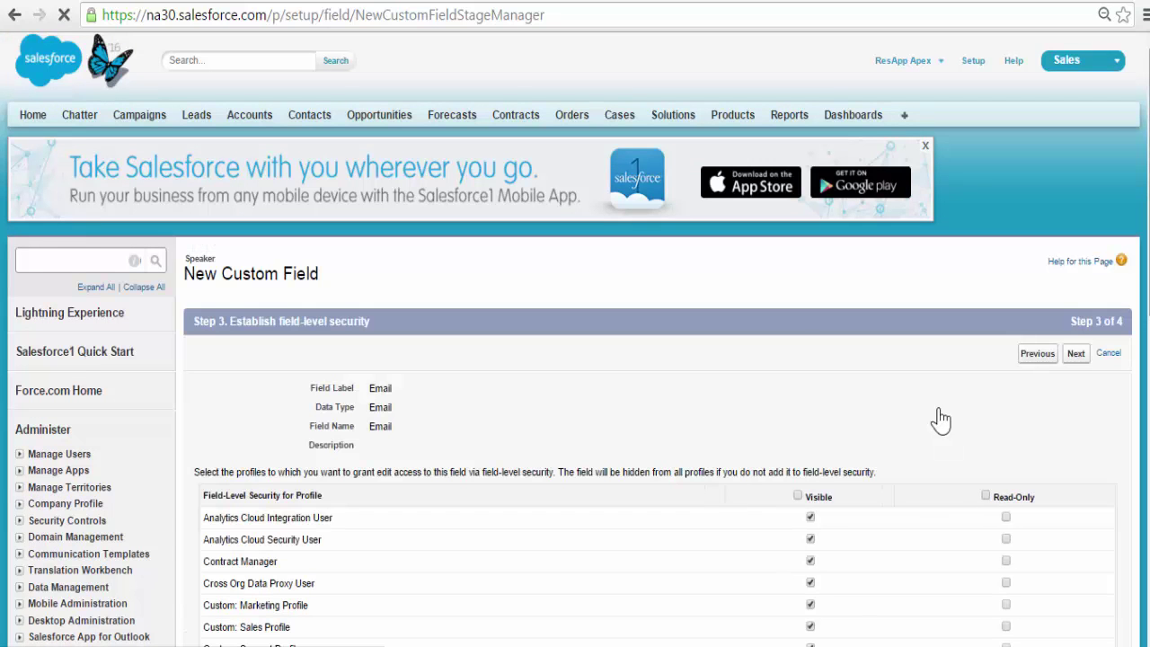
pyautogui.click(1076, 354)
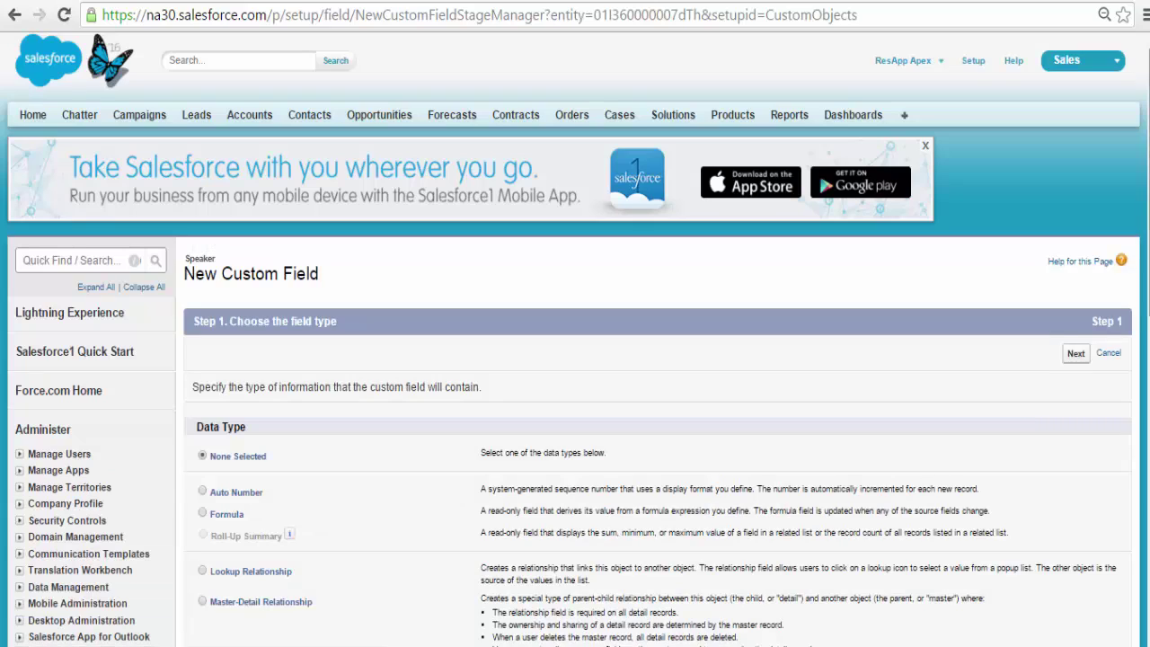
# Step: Create a new Text Area (Long) field on Speaker labelled 'Bio'
pyautogui.scroll(-5, 575, 359)
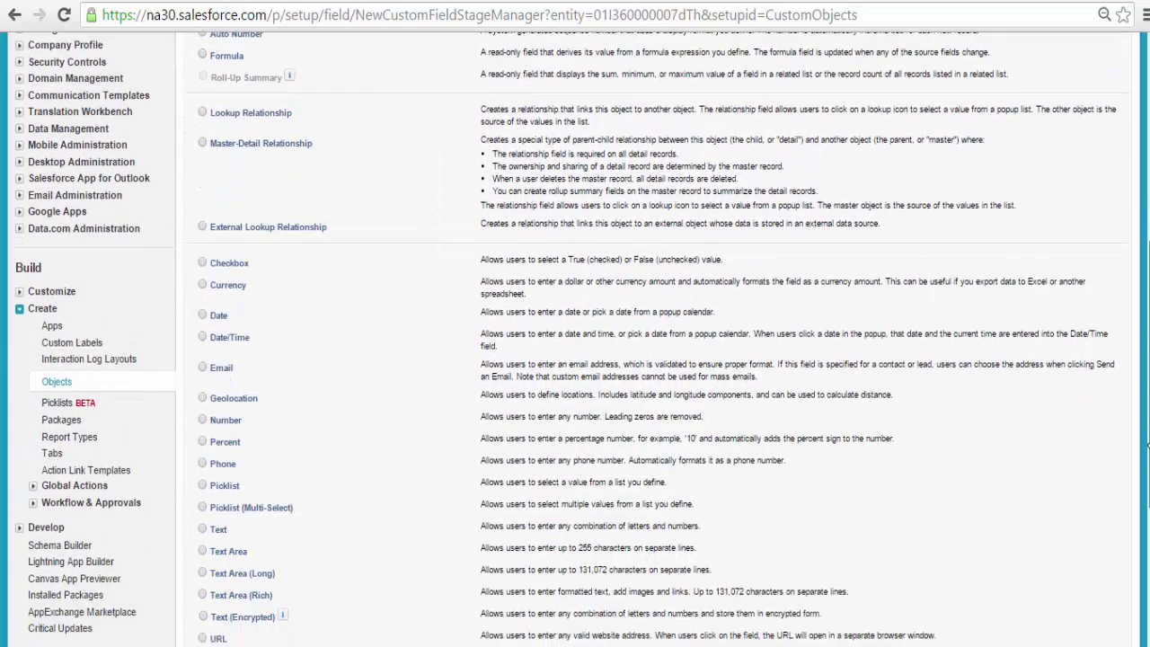
pyautogui.moveTo(1146, 445)
pyautogui.mouseDown()
pyautogui.moveTo(1146, 476)
pyautogui.moveTo(1146, 462)
pyautogui.mouseUp()
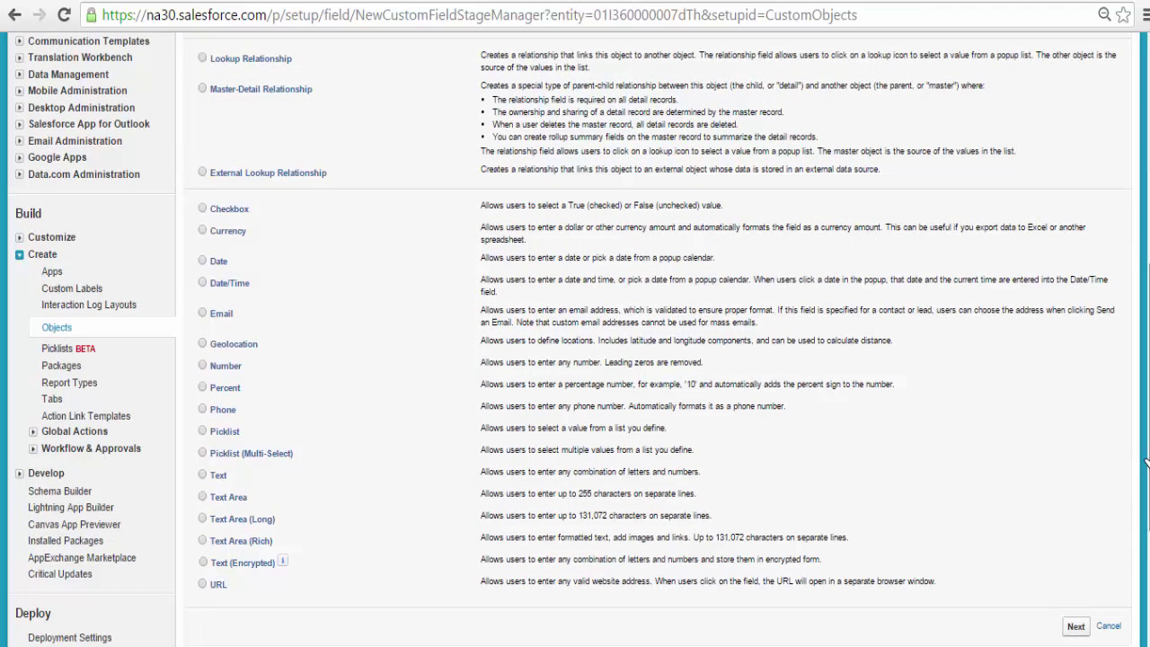
pyautogui.click(202, 519)
pyautogui.click(1077, 629)
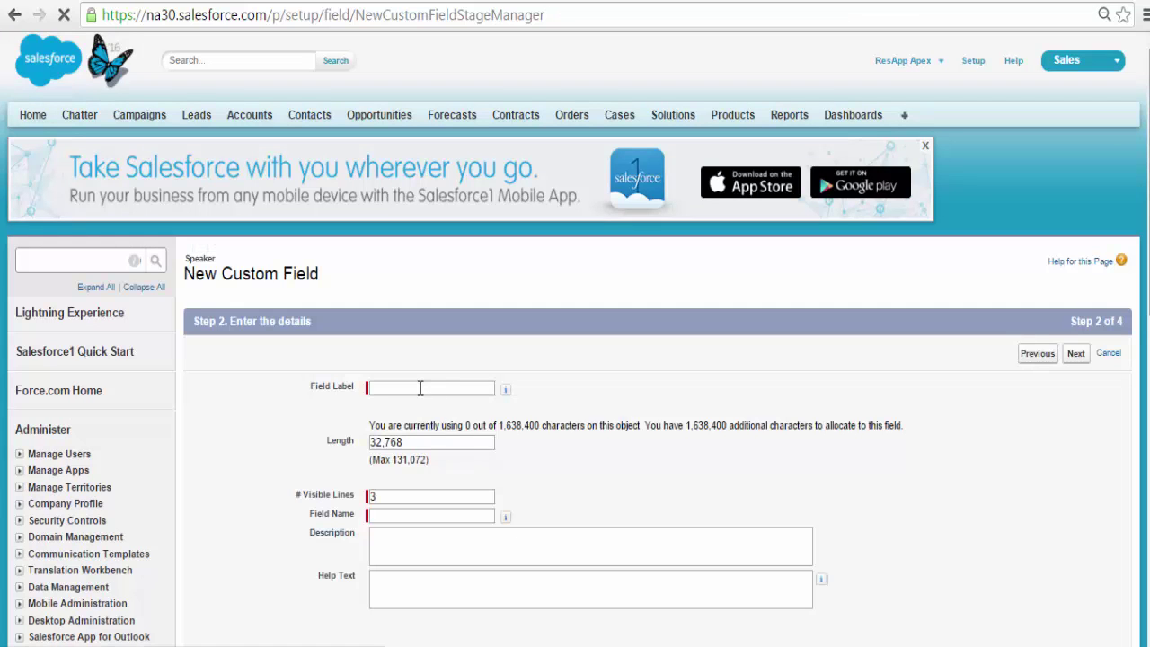
pyautogui.click(418, 387)
pyautogui.write('Bio')
pyautogui.press('Tab')
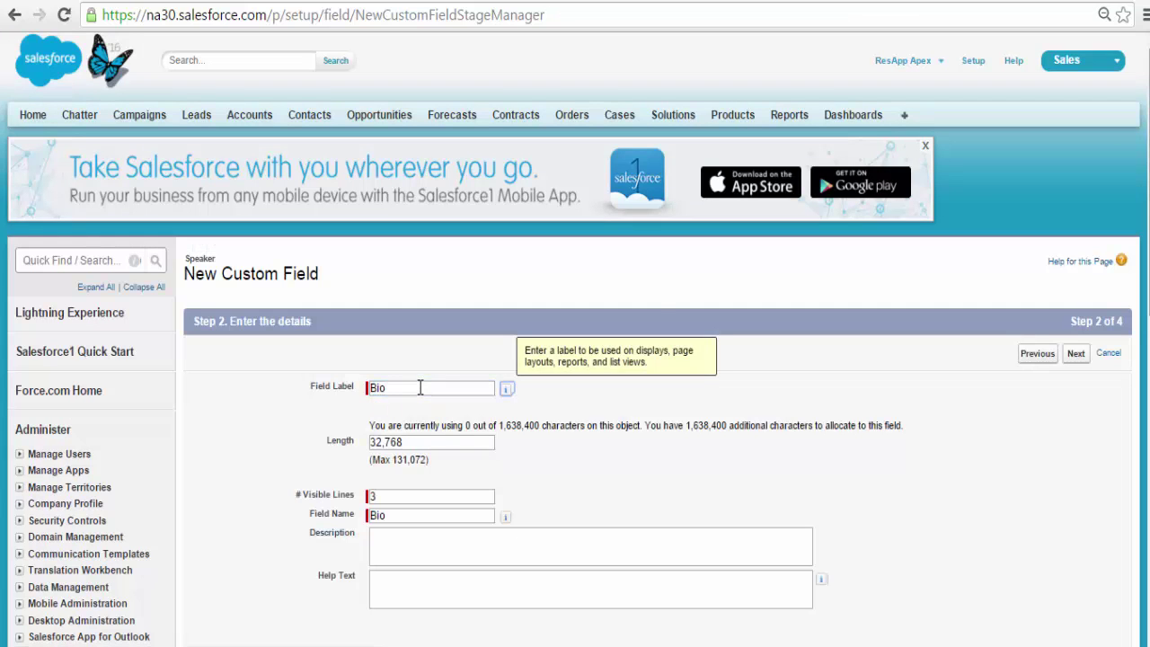
# Step: Keep the default field-level security and page layout settings to finish the Bio field
pyautogui.scroll(-2, 1078, 490)
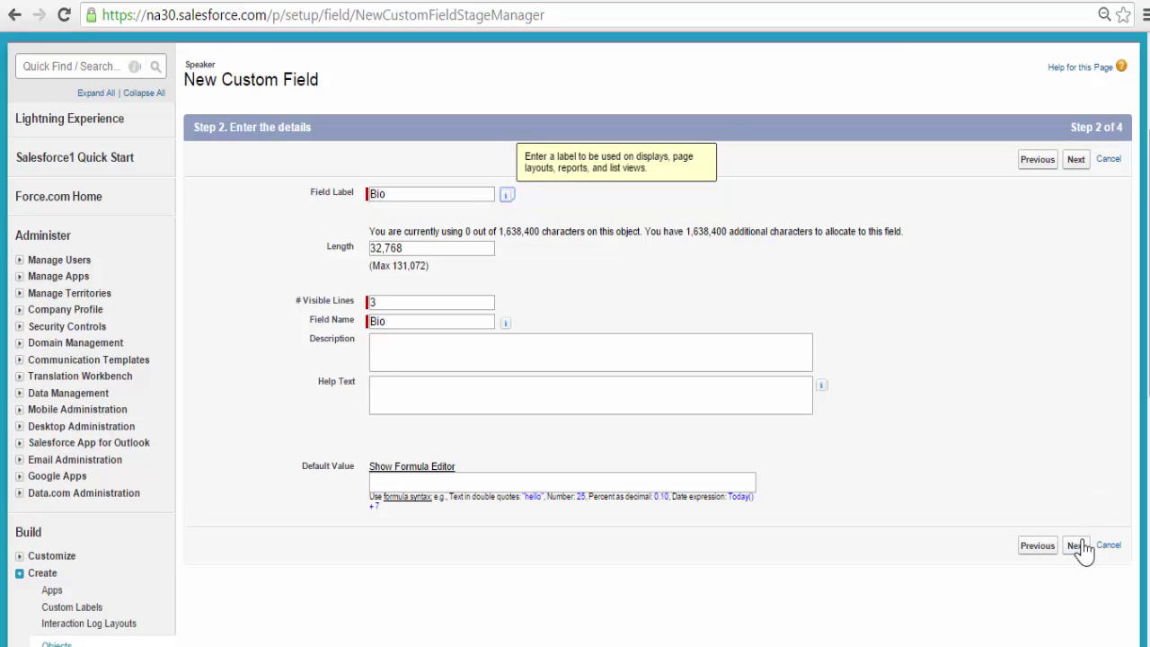
pyautogui.click(1077, 546)
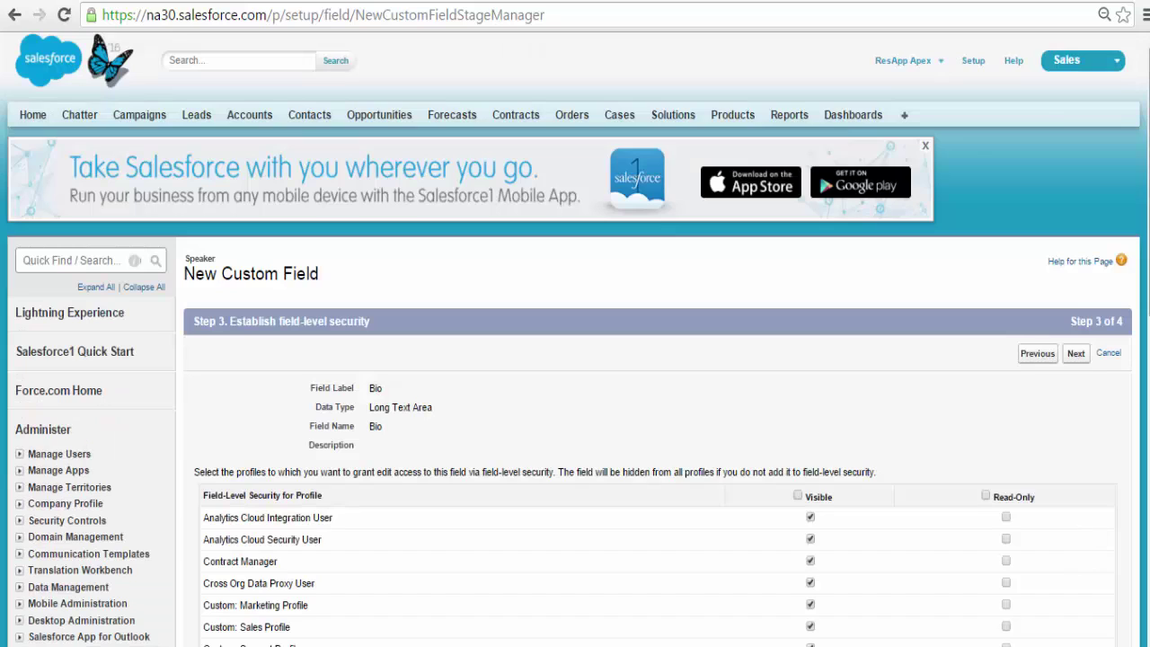
pyautogui.scroll(-3, 1084, 551)
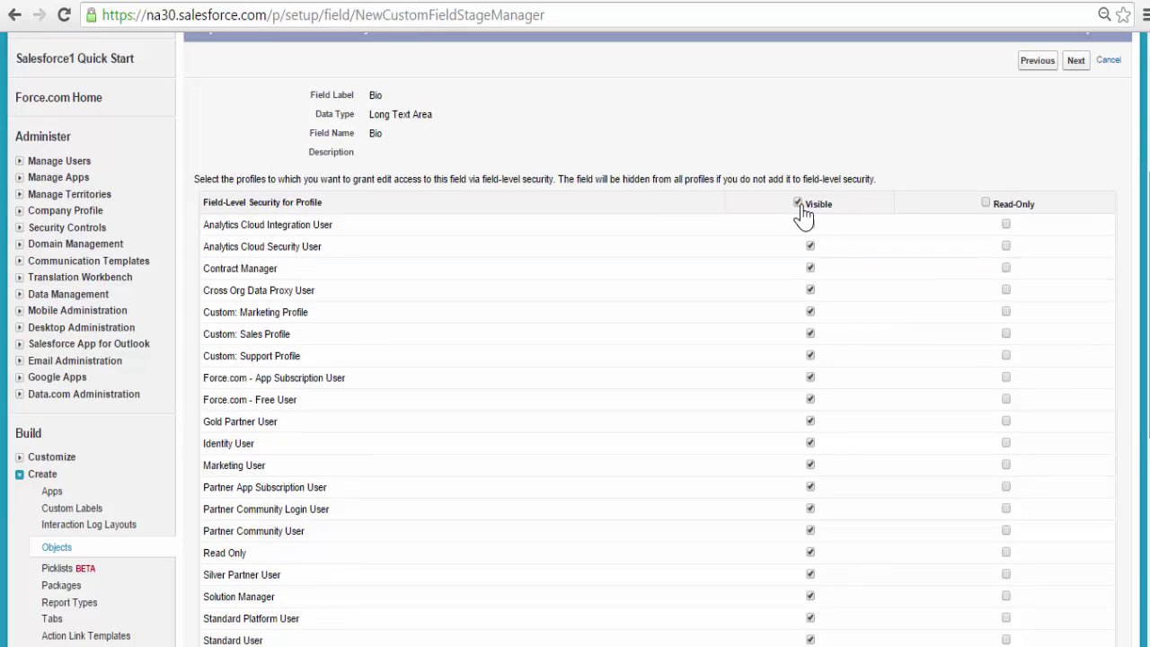
pyautogui.click(1076, 63)
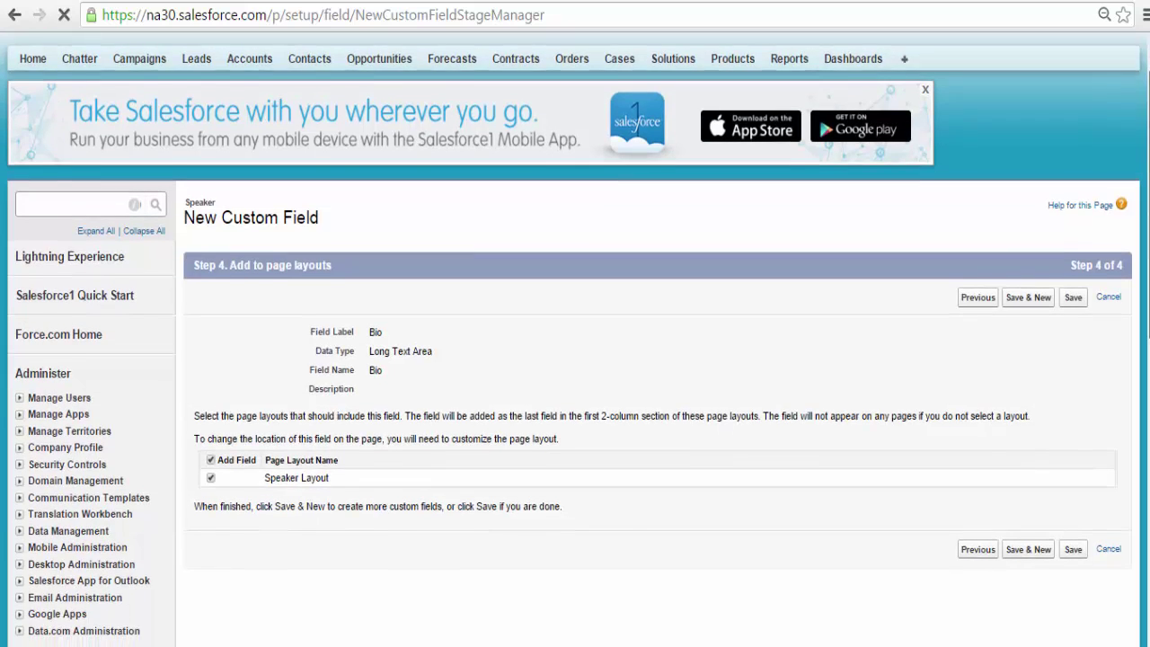
pyautogui.scroll(-1, 1147, 244)
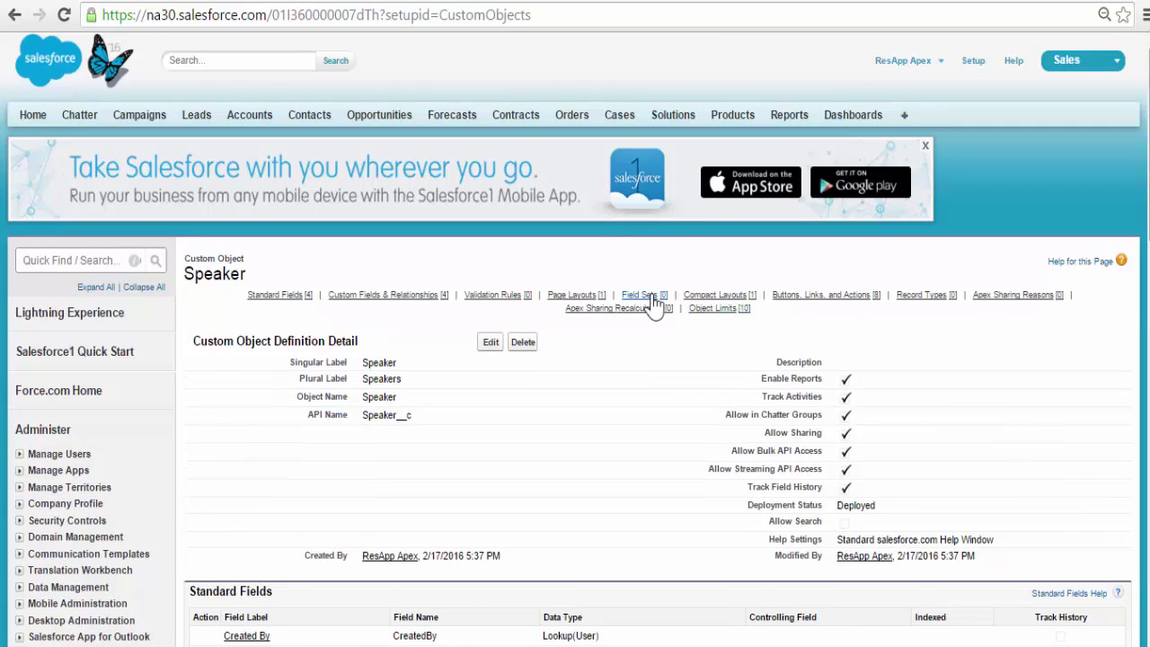
pyautogui.moveTo(653, 305)
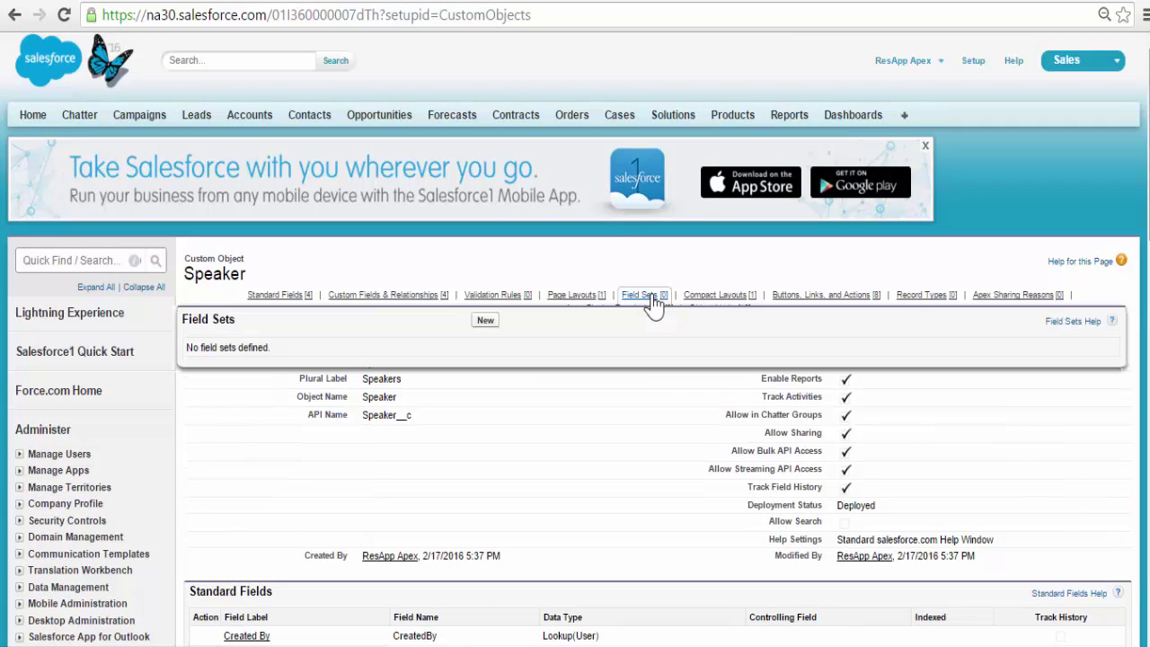